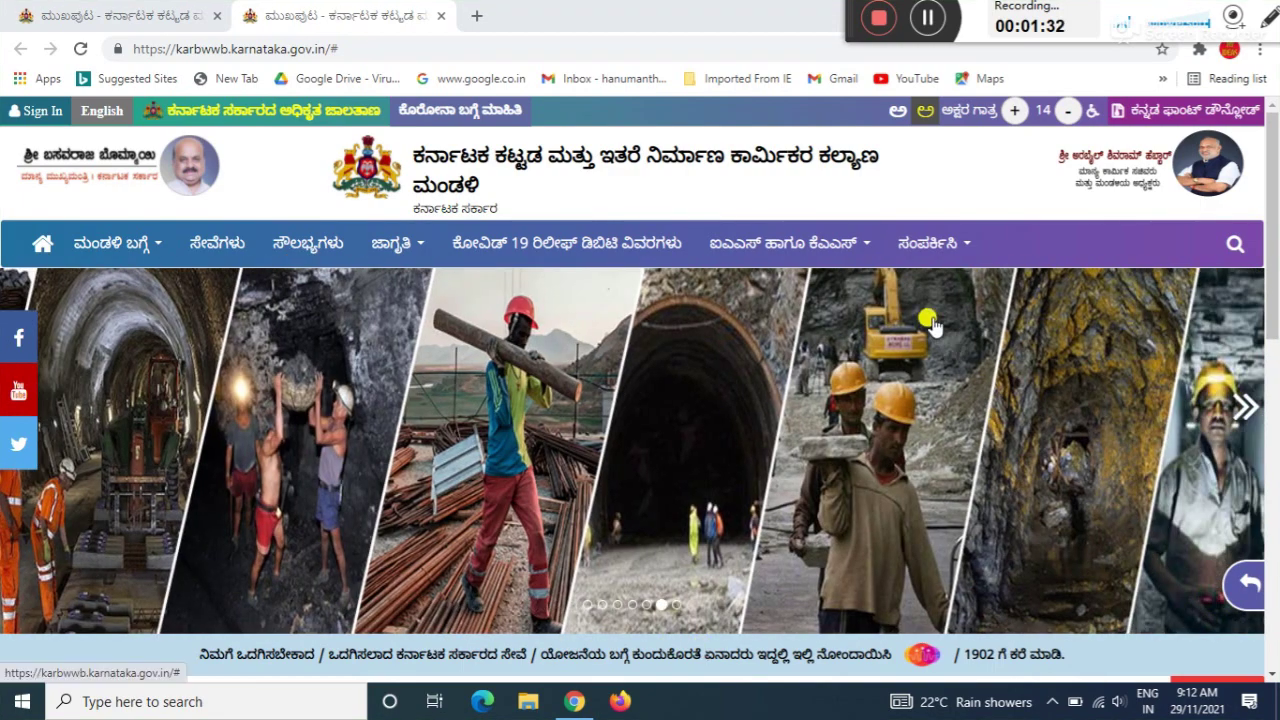
Step: Open the Medical Assistance (Karmika Arogya Bhagya) page from the board's services and schemes list and read its rules and required documents
click(927, 17)
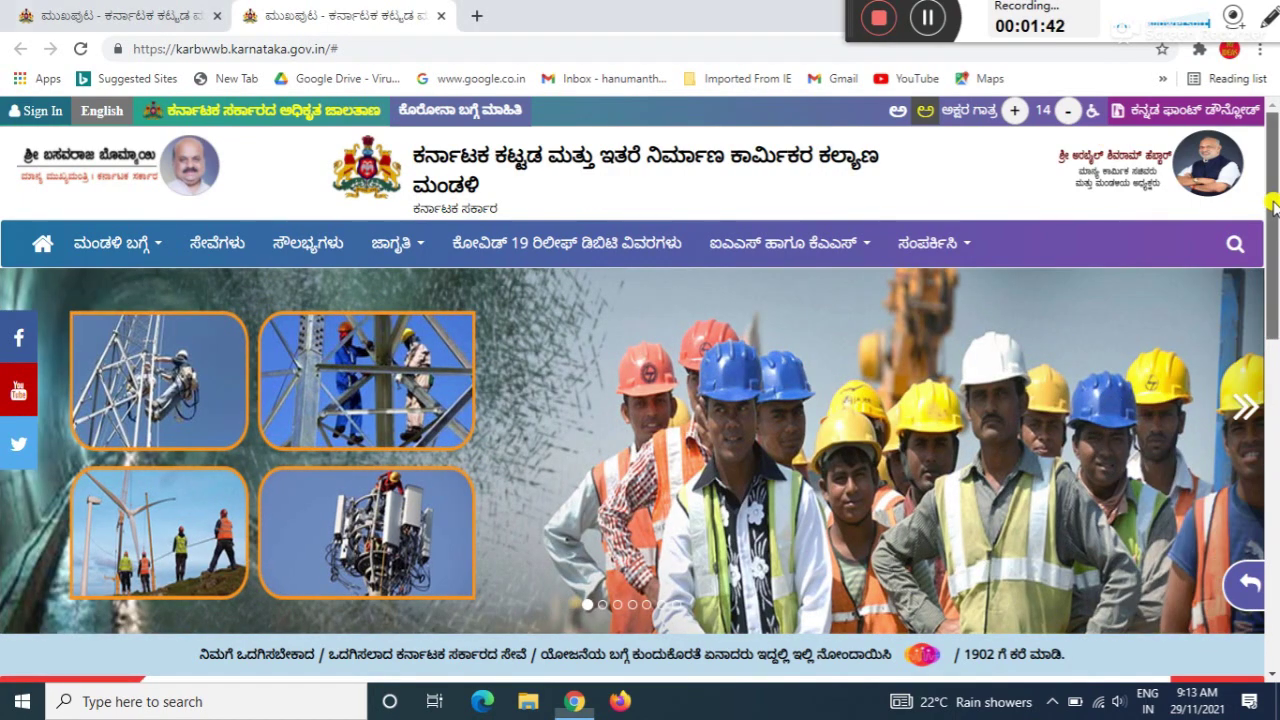
drag(1273, 205, 1272, 409)
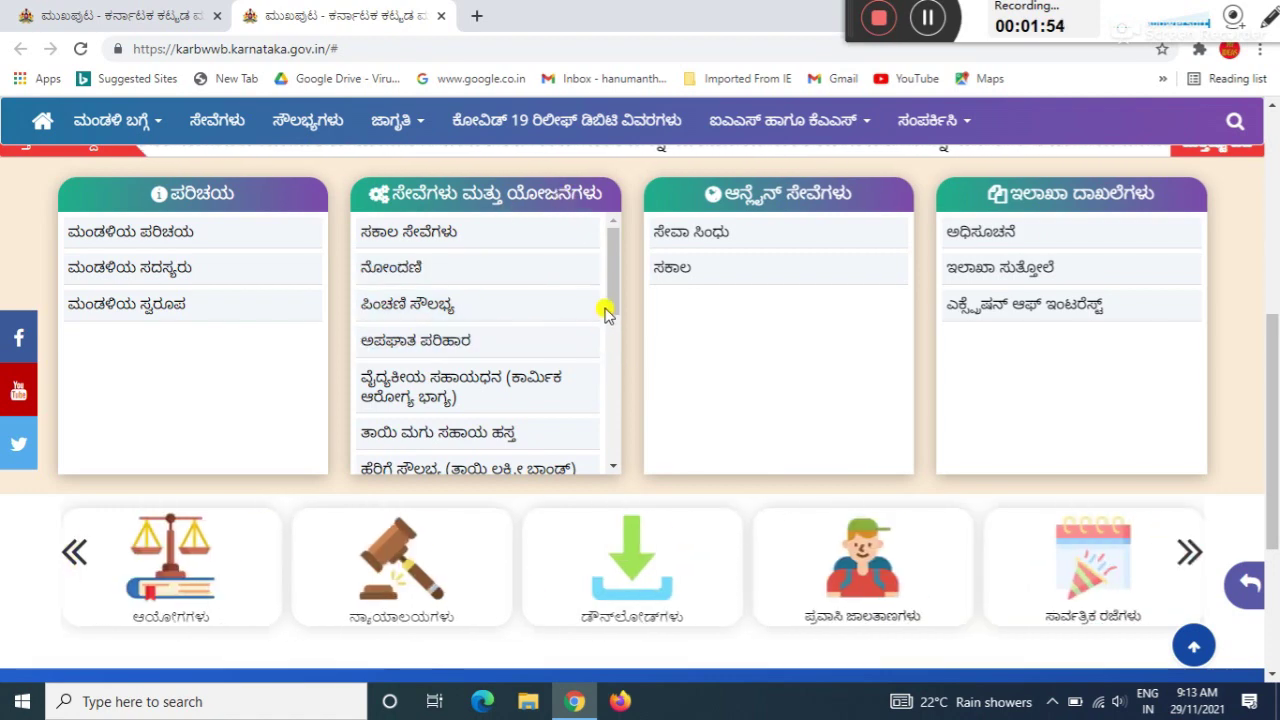
drag(608, 290, 620, 452)
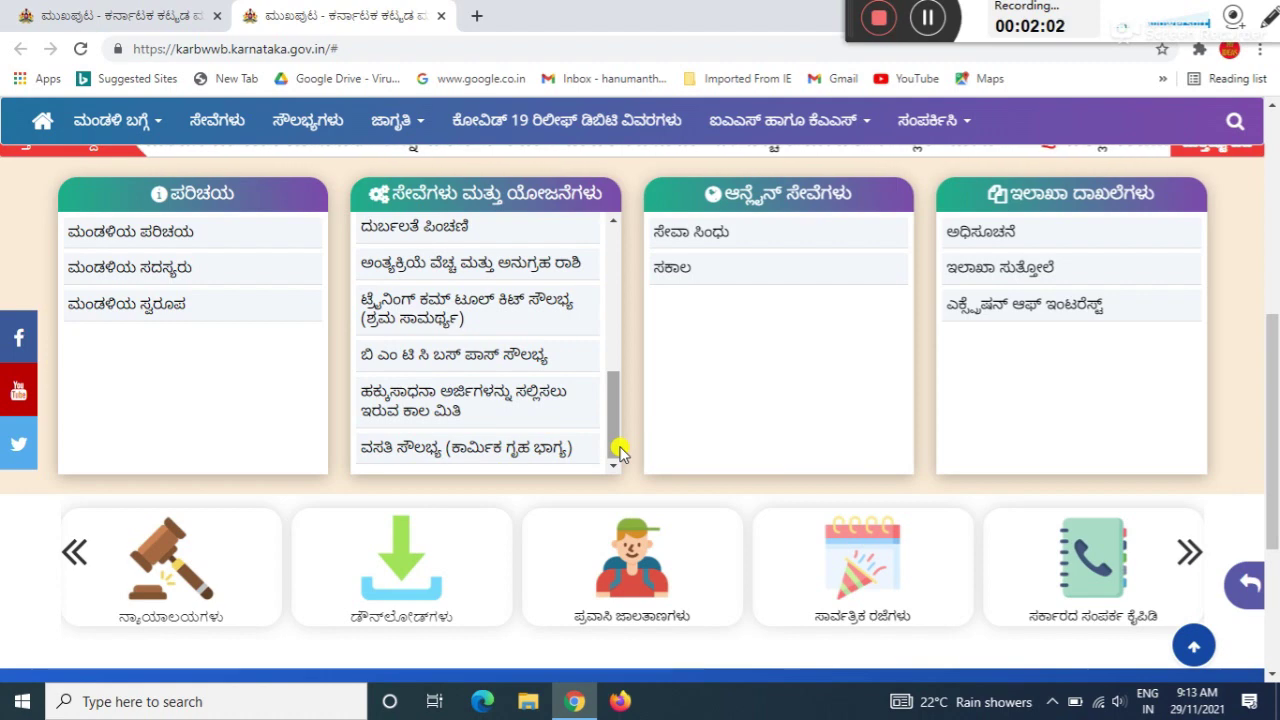
drag(614, 449, 606, 331)
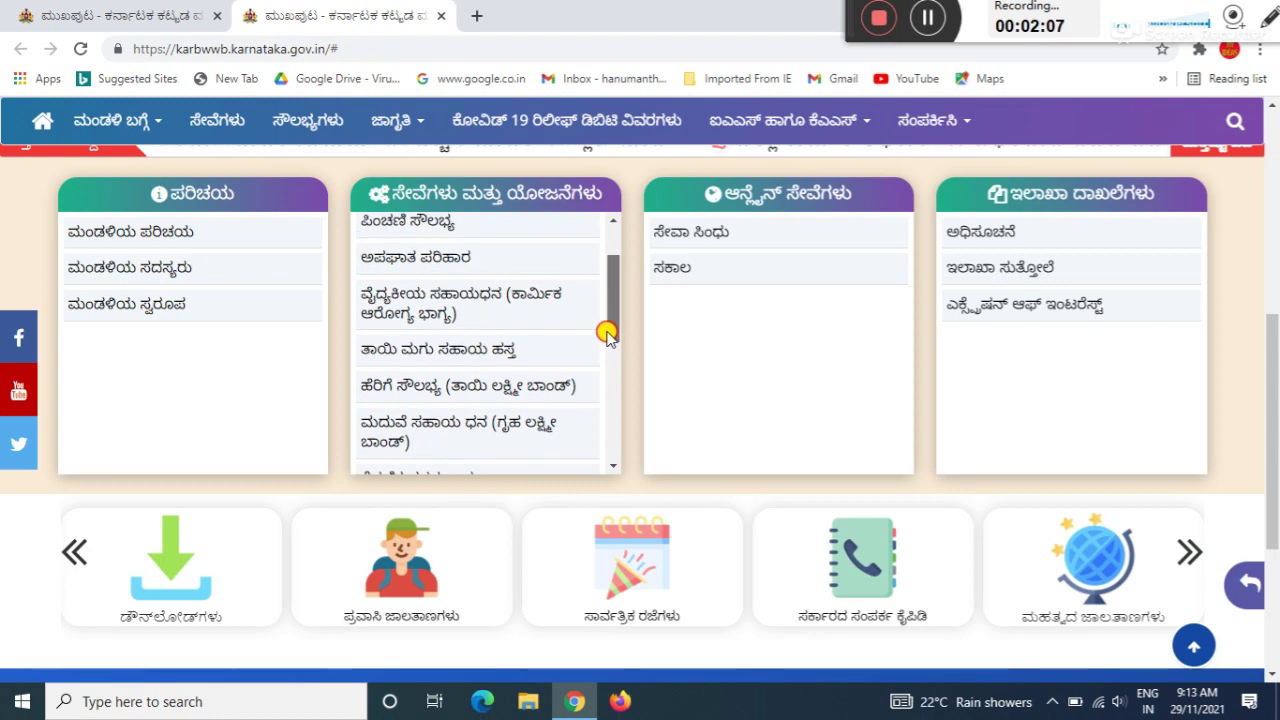
click(447, 313)
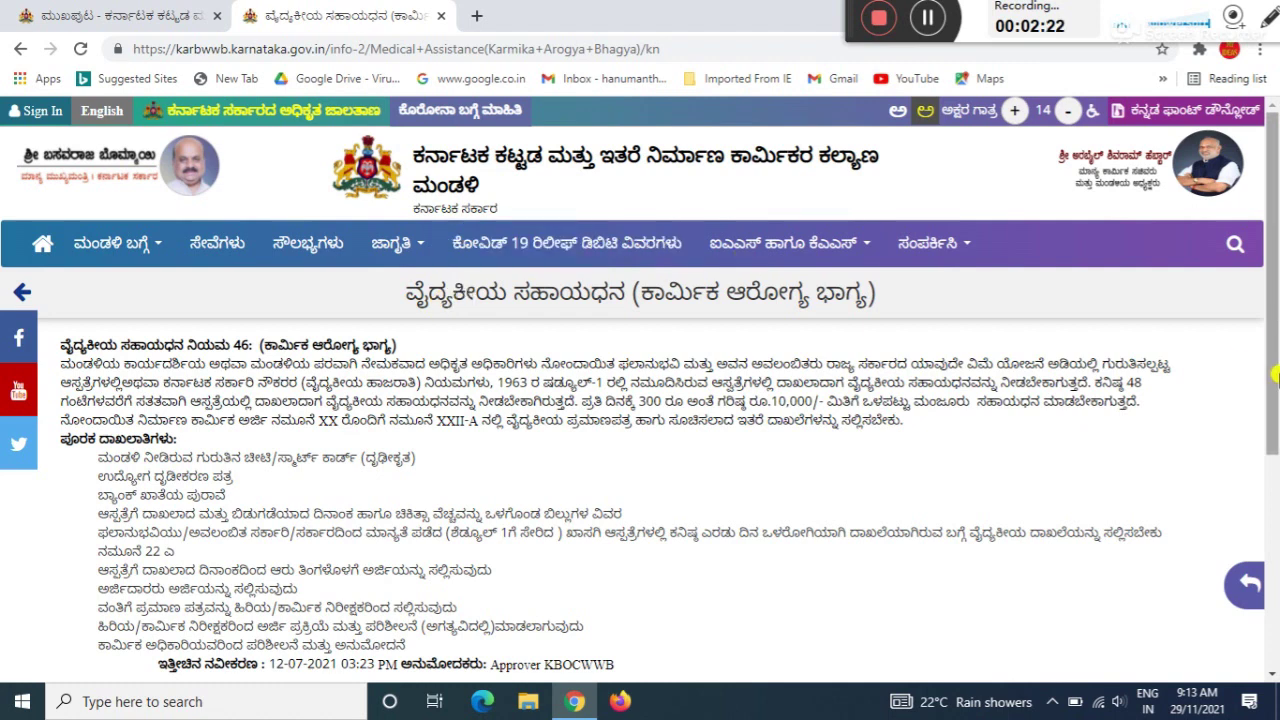
scroll(1273, 328, down, 1)
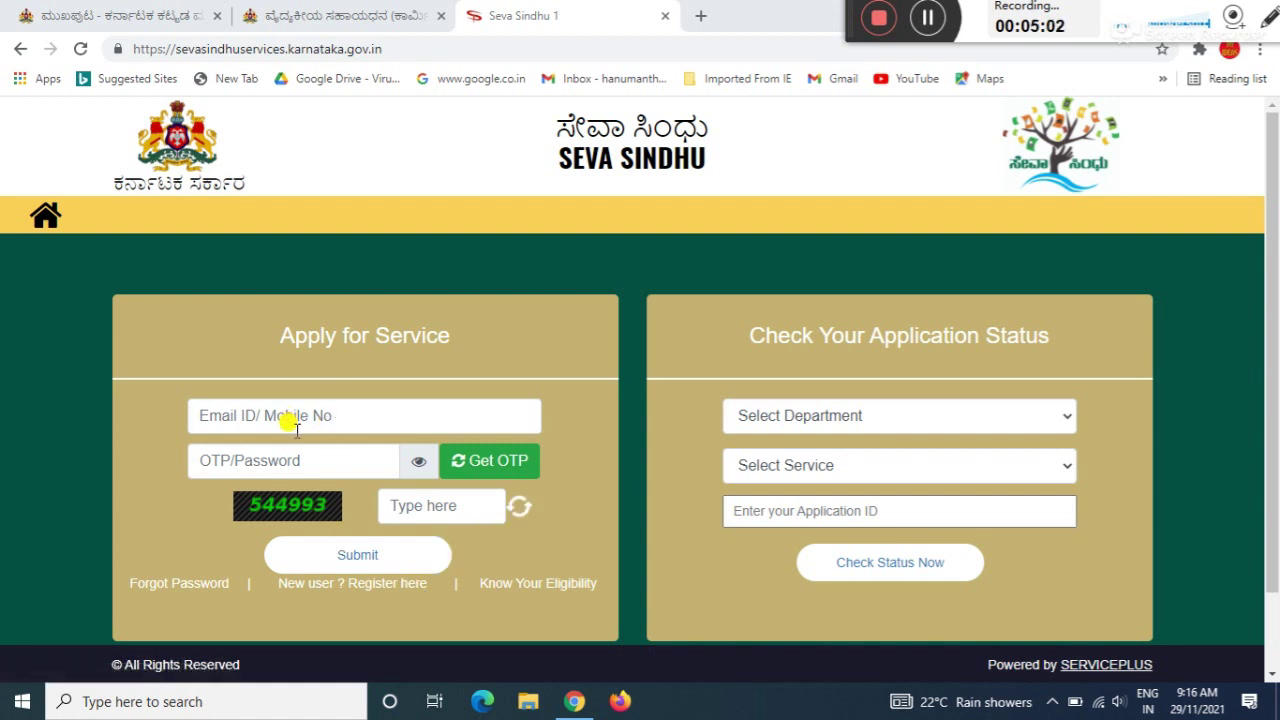
Step: Open the list of all available services to apply for and show 50 entries per page
click(929, 27)
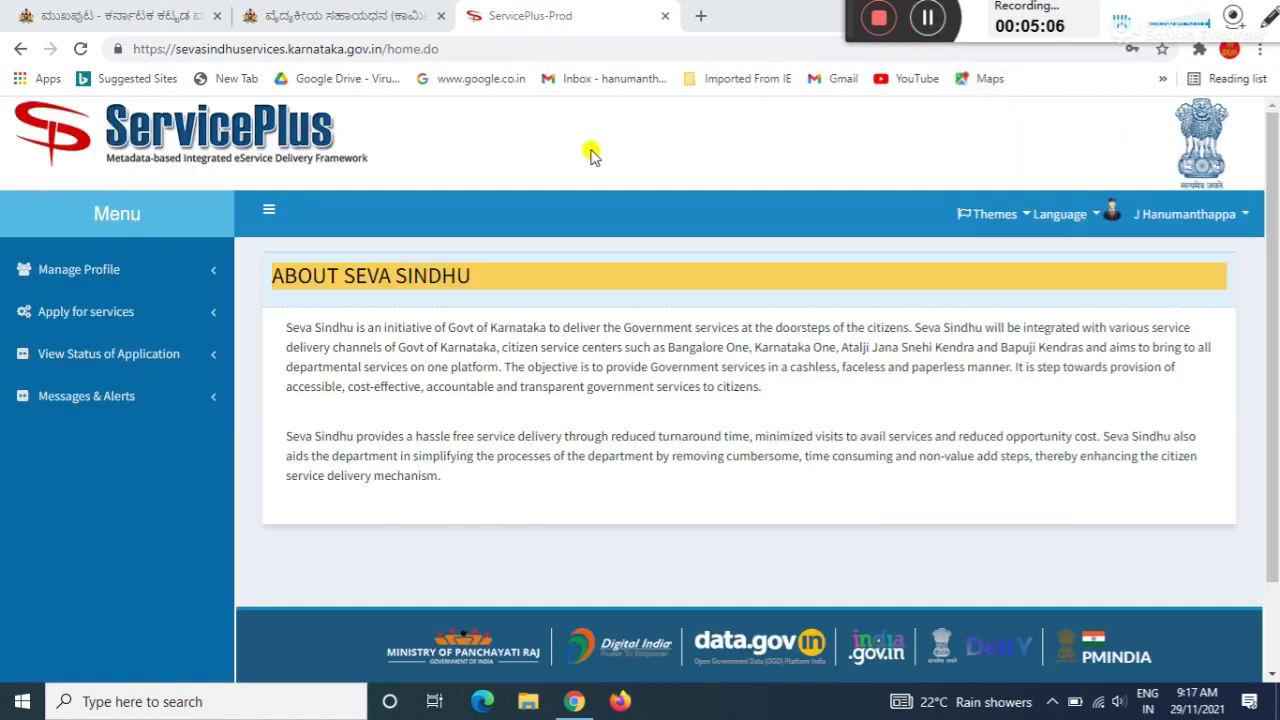
click(143, 313)
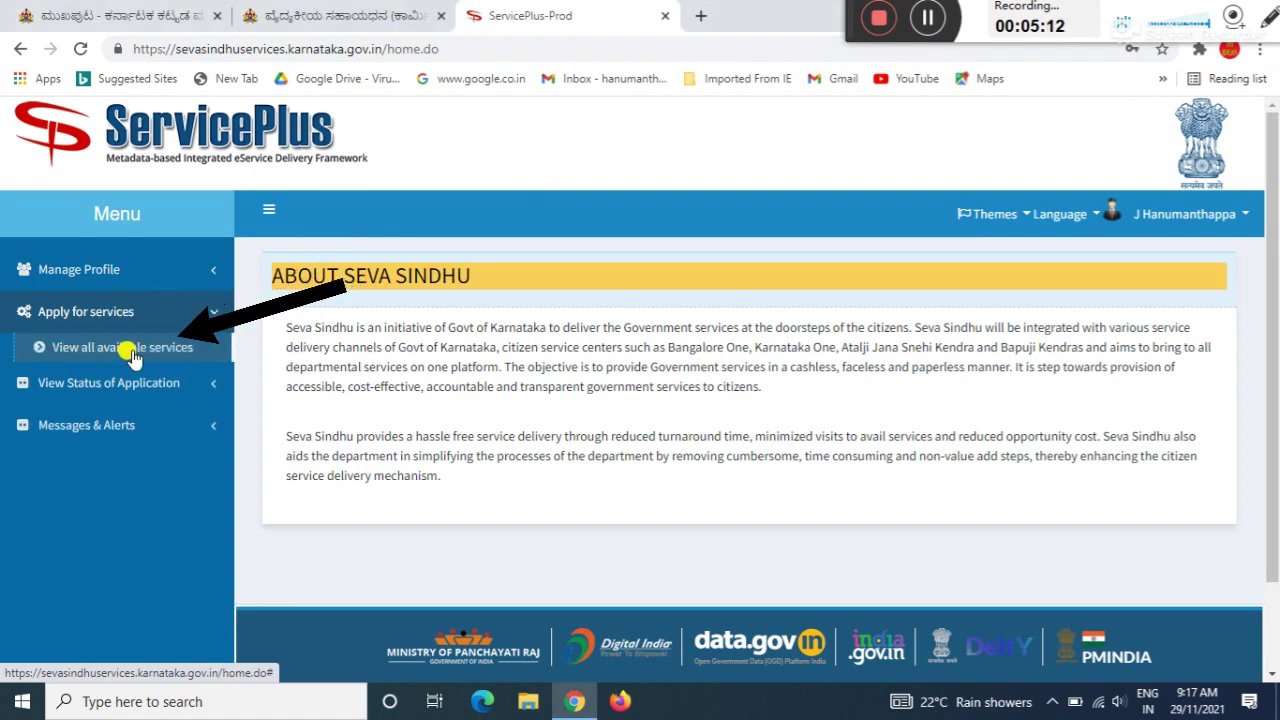
click(132, 354)
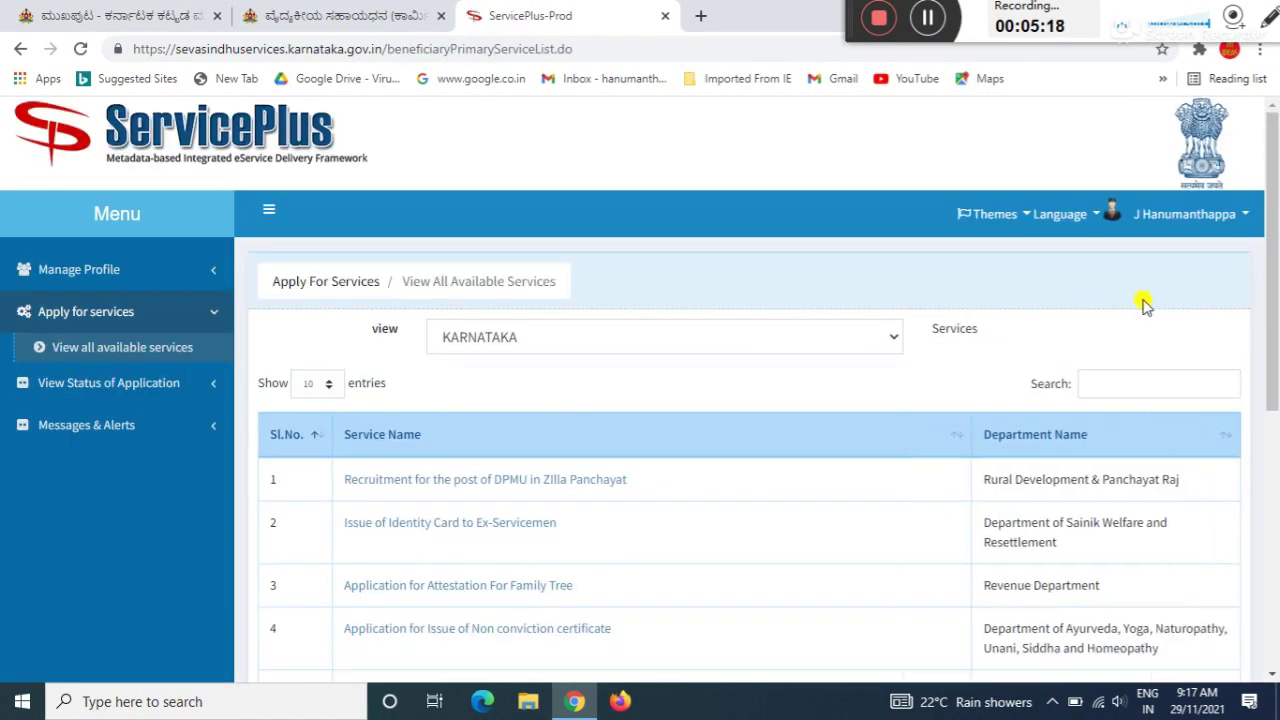
click(322, 392)
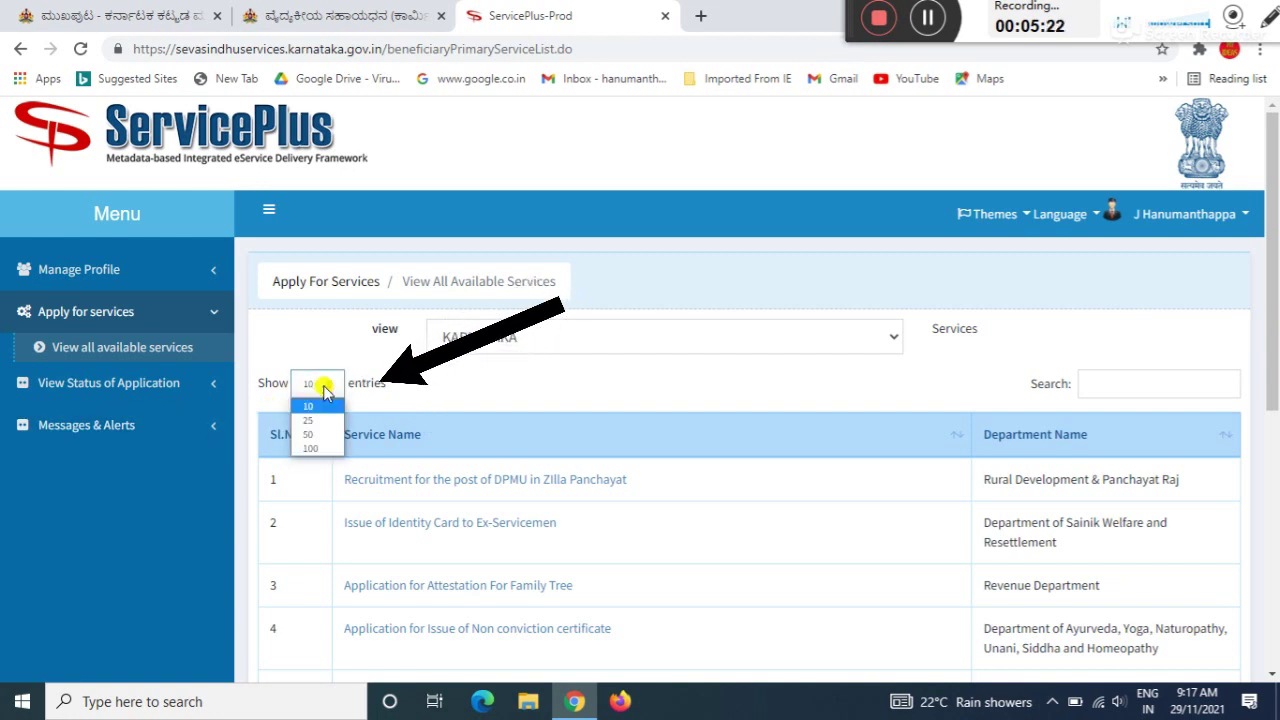
click(322, 434)
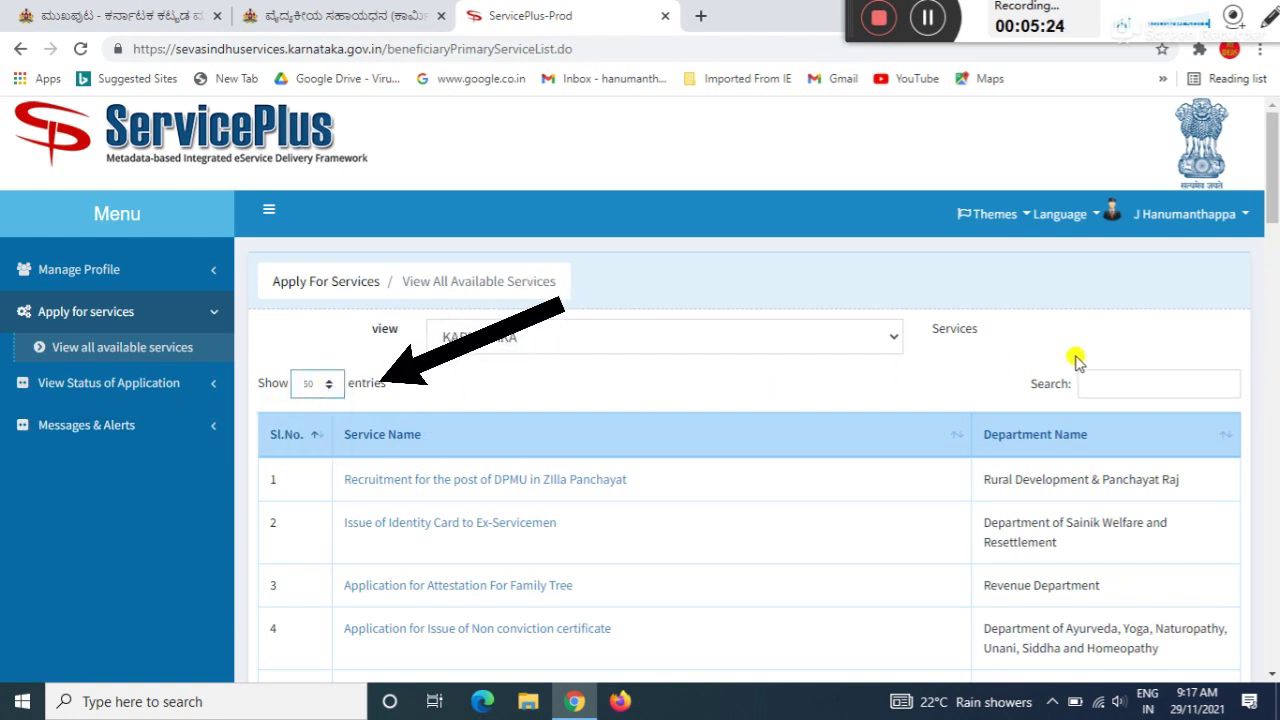
Step: Filter the service list by "labou" and open the Application for Medical Assistance
click(1116, 384)
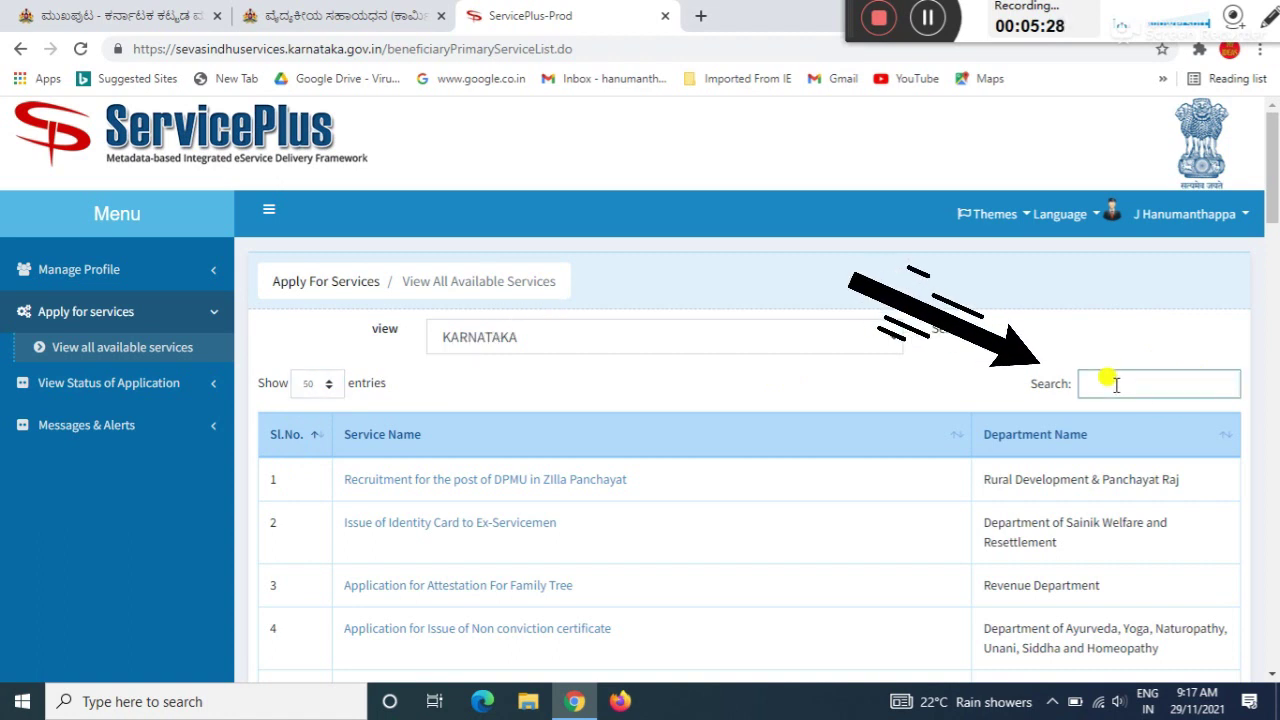
text(labou)
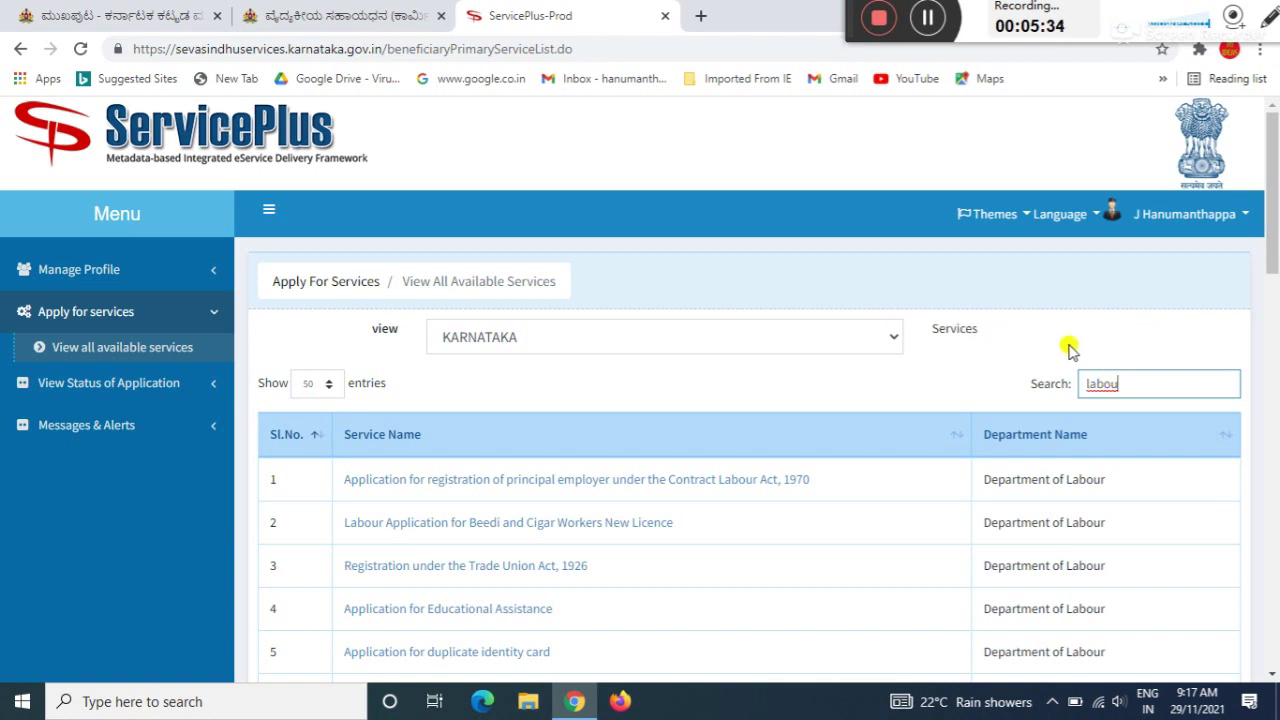
drag(1271, 268, 1252, 611)
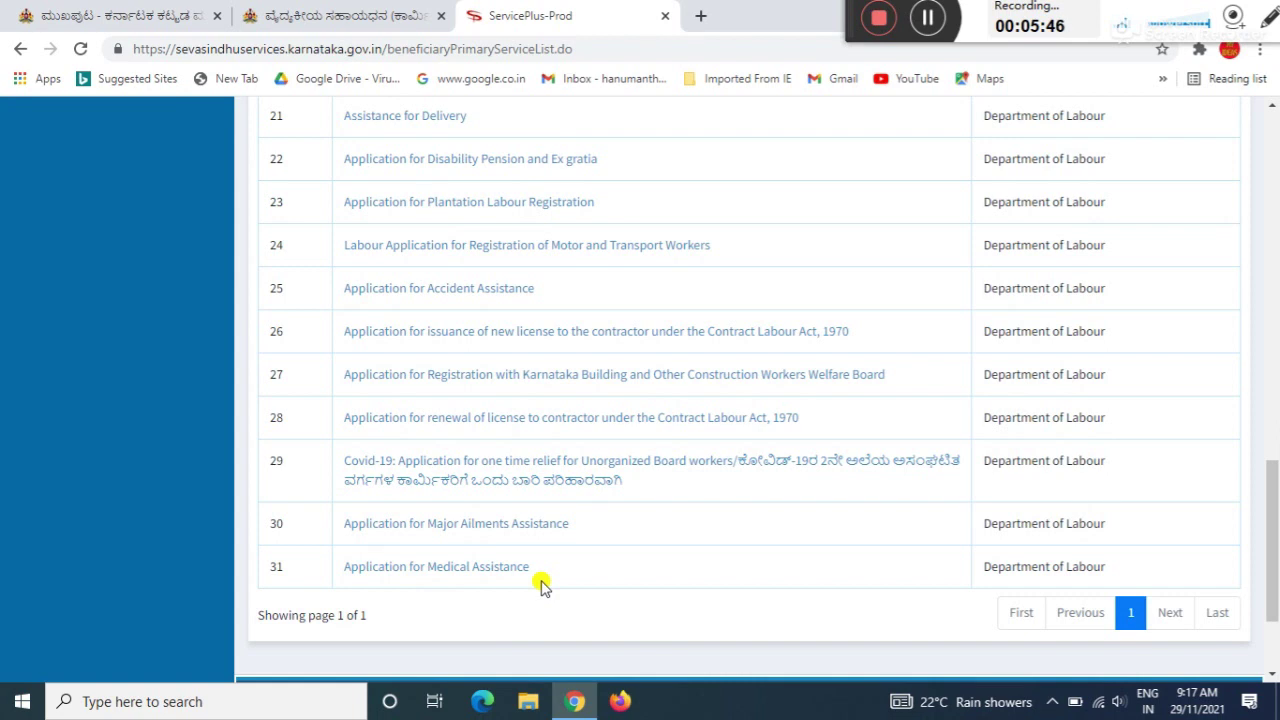
click(466, 570)
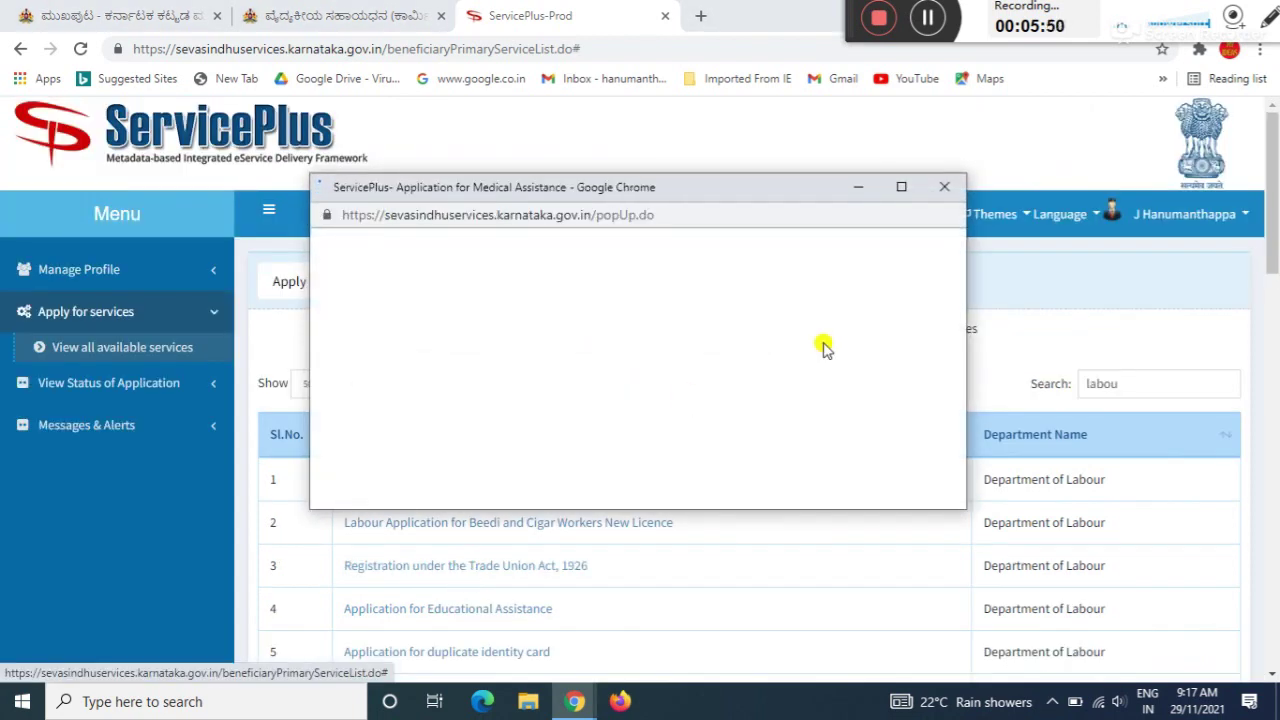
Step: Maximise the application window, download the Form 22A template and open the PDF
click(902, 190)
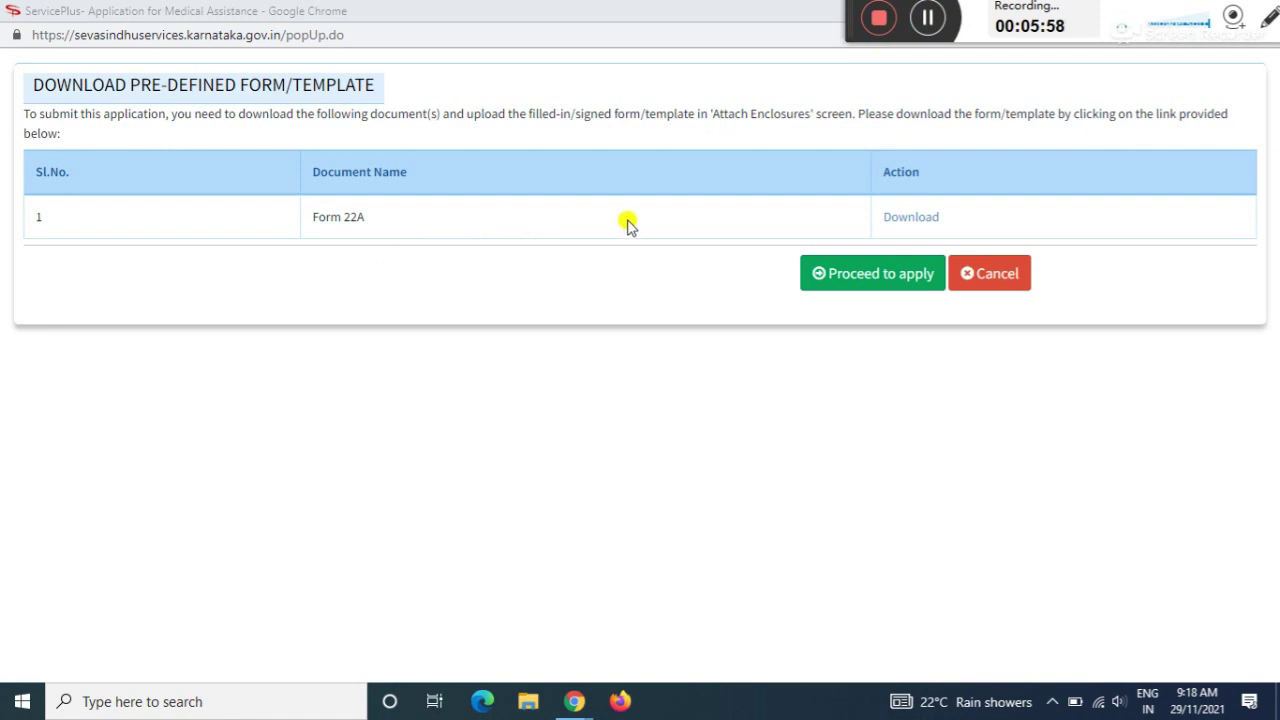
click(913, 223)
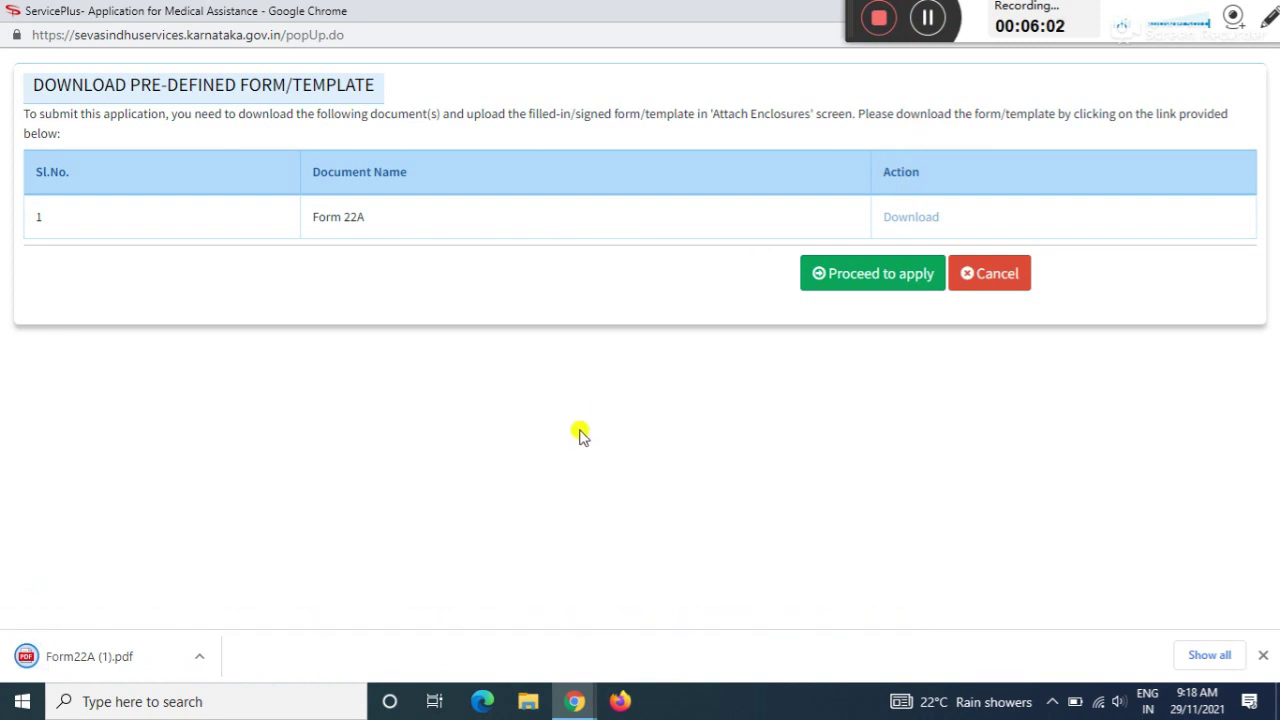
click(97, 658)
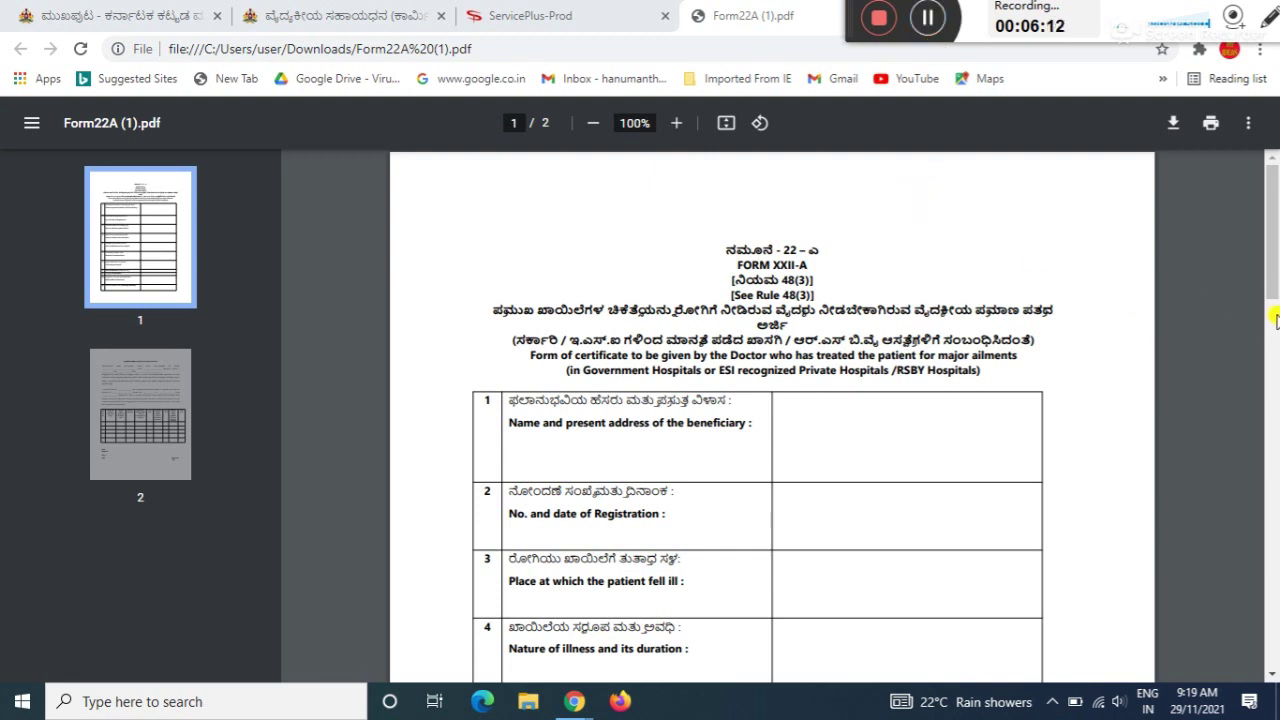
Step: Review both pages of Form 22A, including the beneficiary and treatment fields, the enclosure list and the Essentiality Certificate
scroll(1275, 278, down, 1)
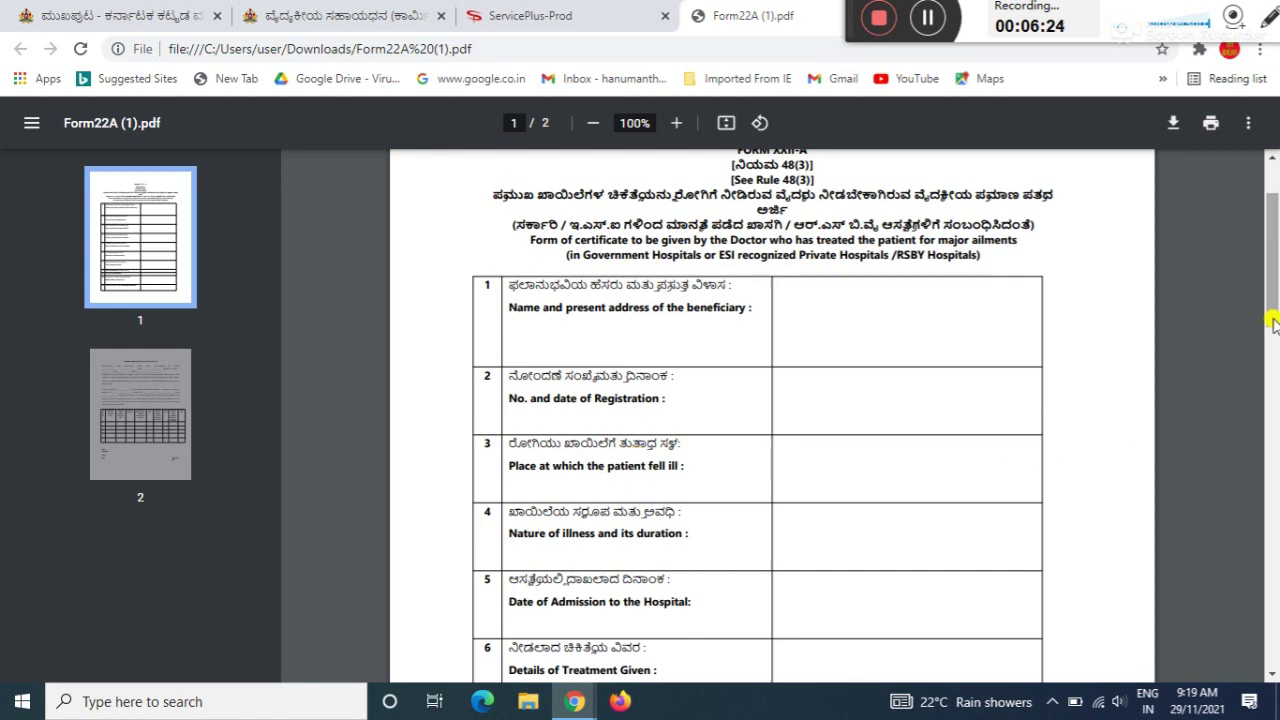
drag(1273, 322, 1272, 414)
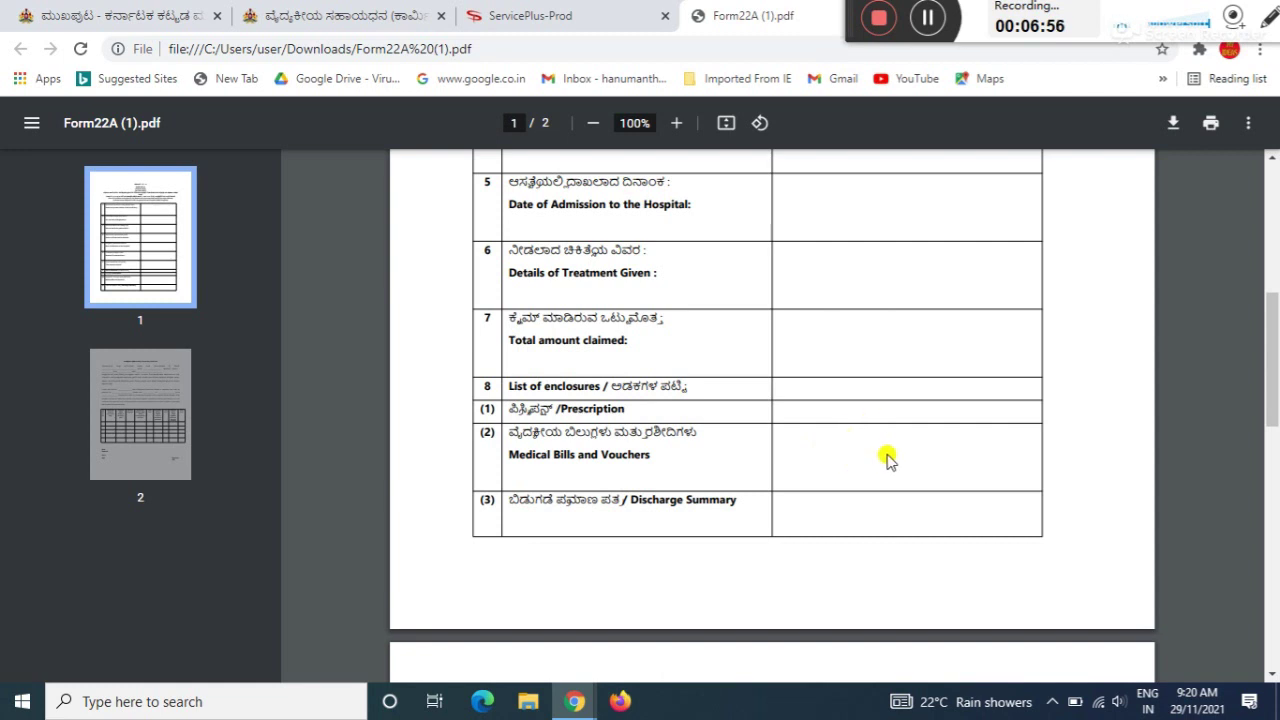
click(1272, 434)
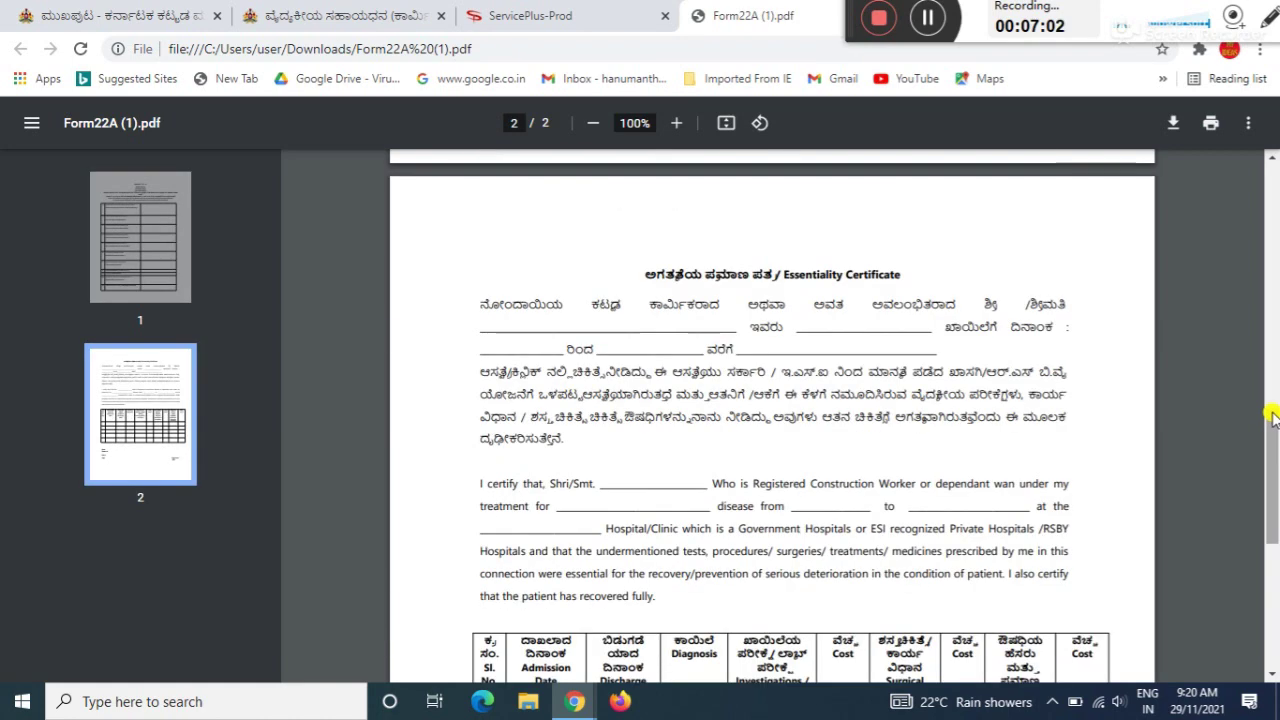
mouse_move(1272, 450)
mouse_down()
mouse_move(1266, 377)
mouse_move(1265, 451)
mouse_up()
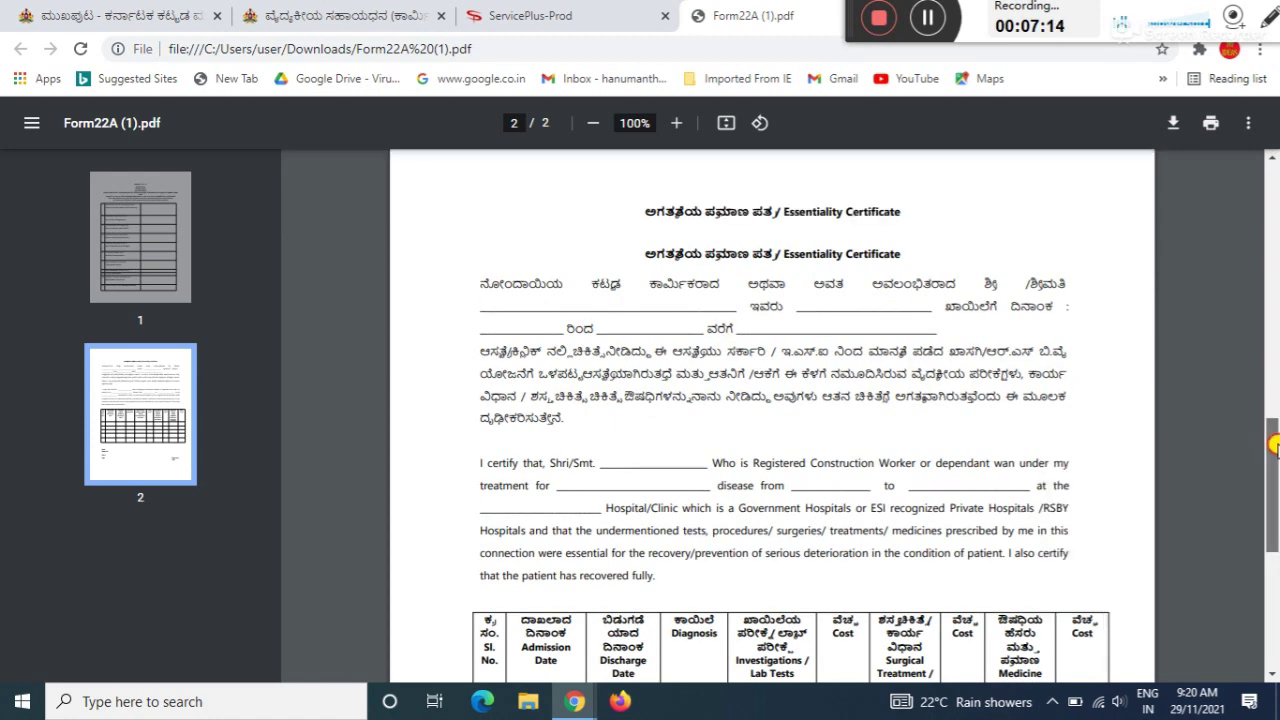
drag(1273, 444, 1273, 535)
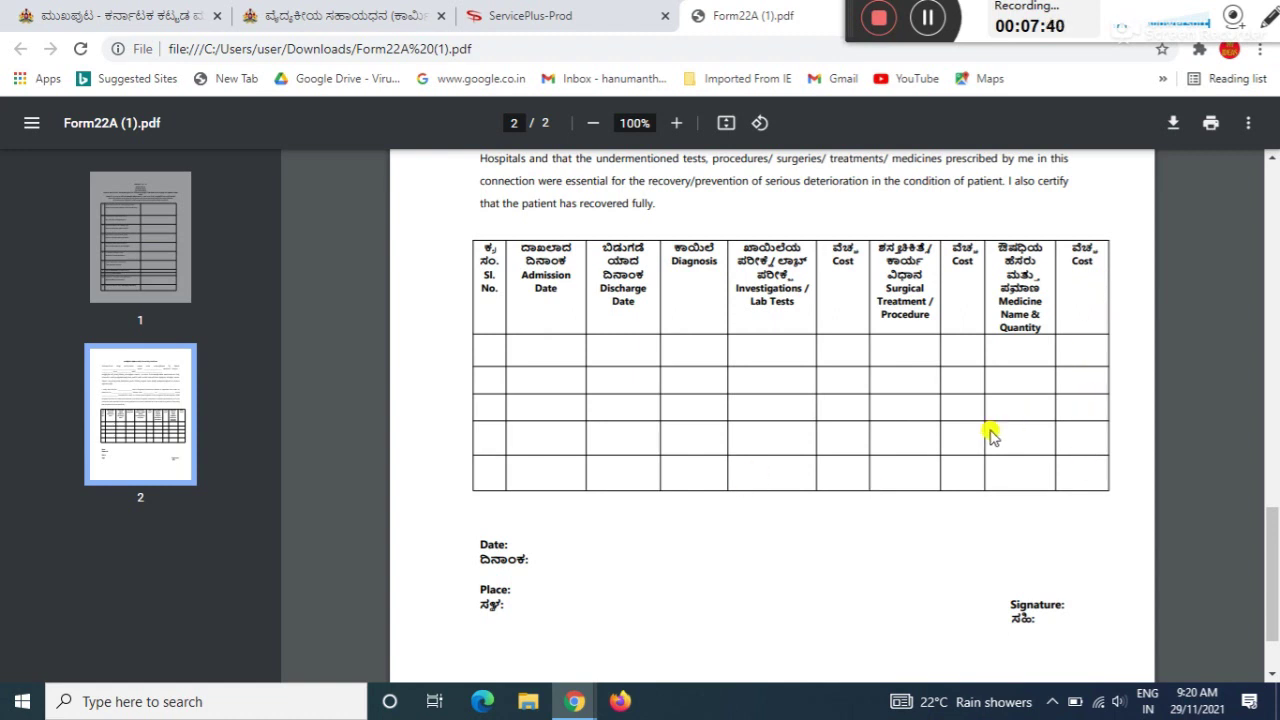
scroll(1276, 515, down, 1)
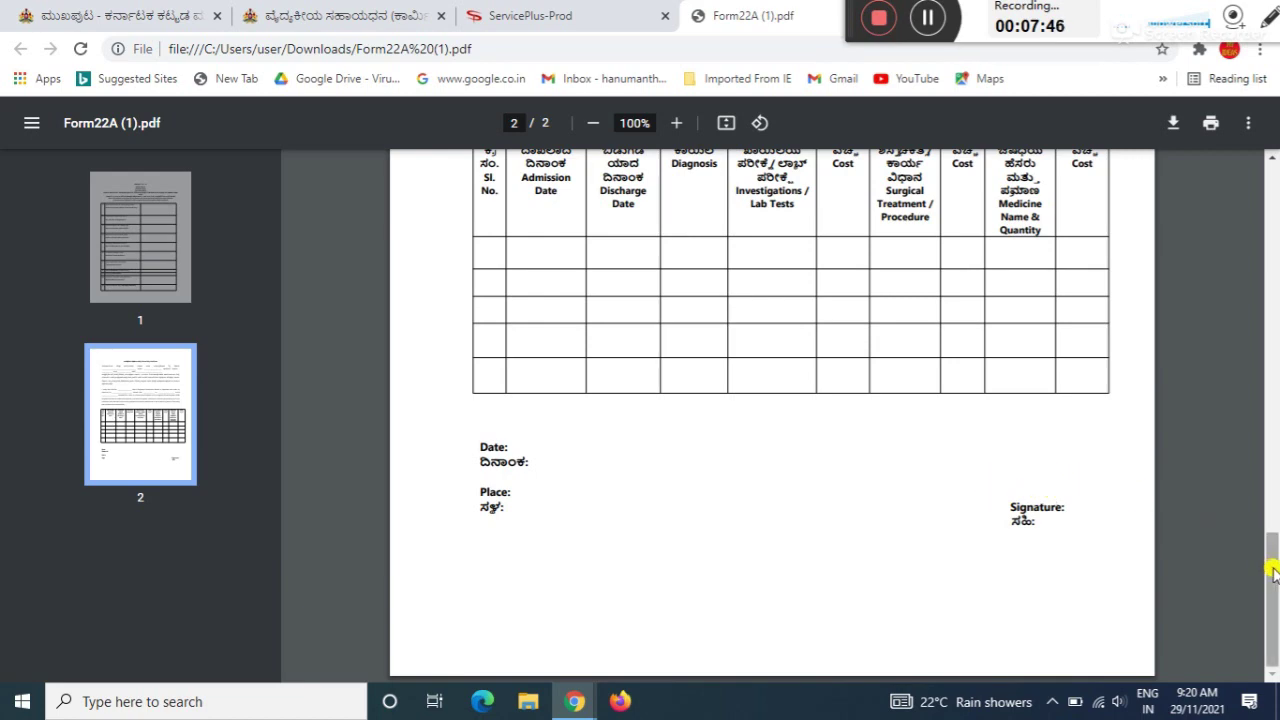
drag(1268, 566, 1262, 195)
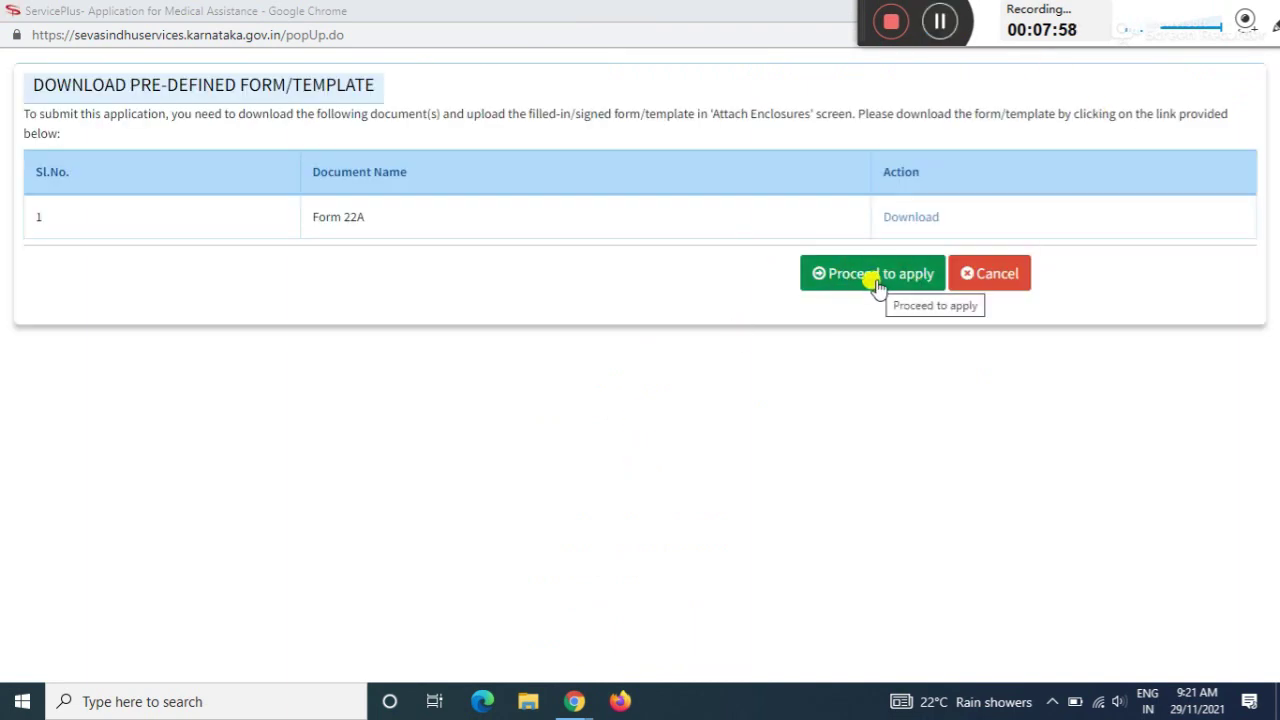
Step: Proceed from the template download page to the Medical Assistance application form
click(877, 285)
click(943, 18)
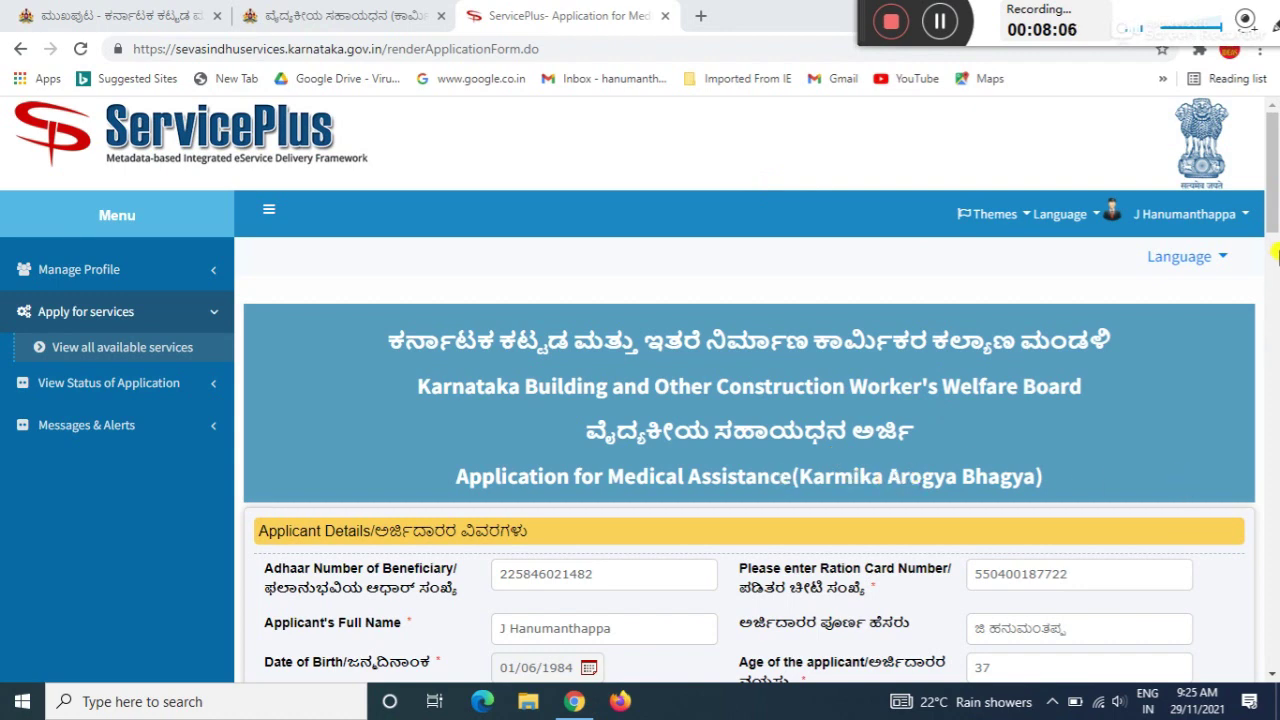
Step: Review the application form's applicant, registered address, registration, disease and treatment, and bank details
drag(1273, 214, 1273, 281)
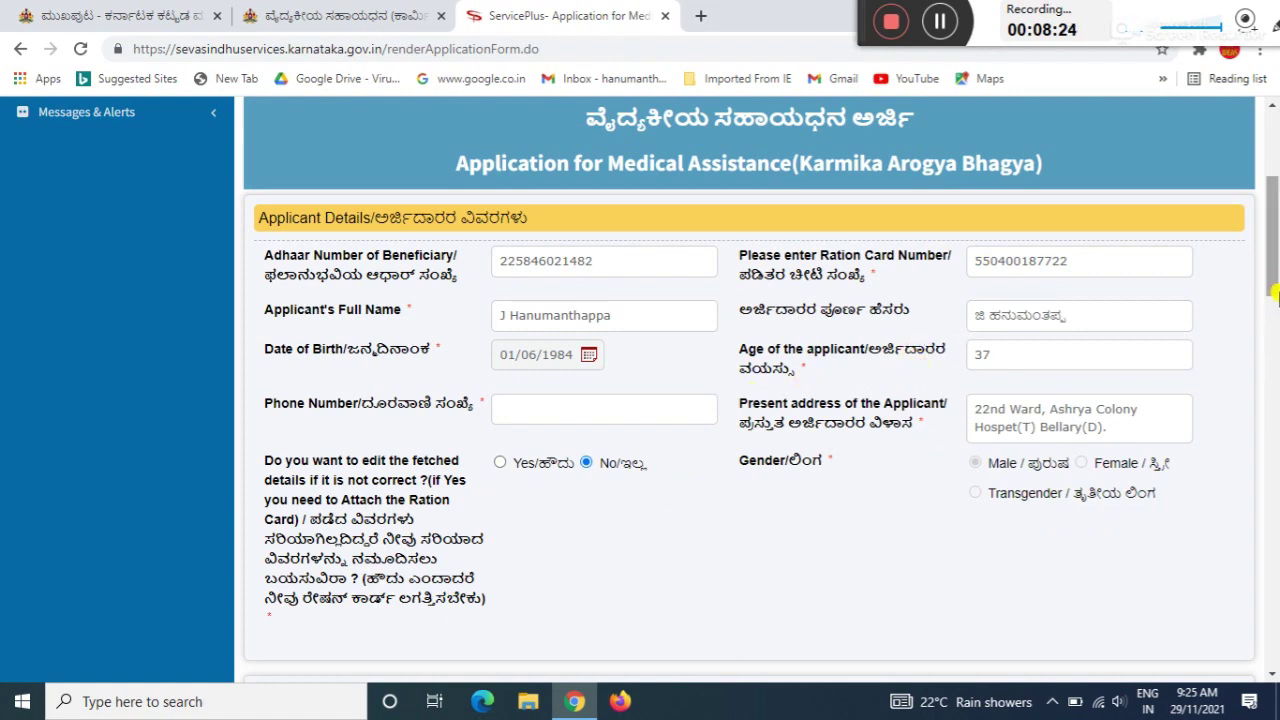
scroll(1274, 290, down, 1)
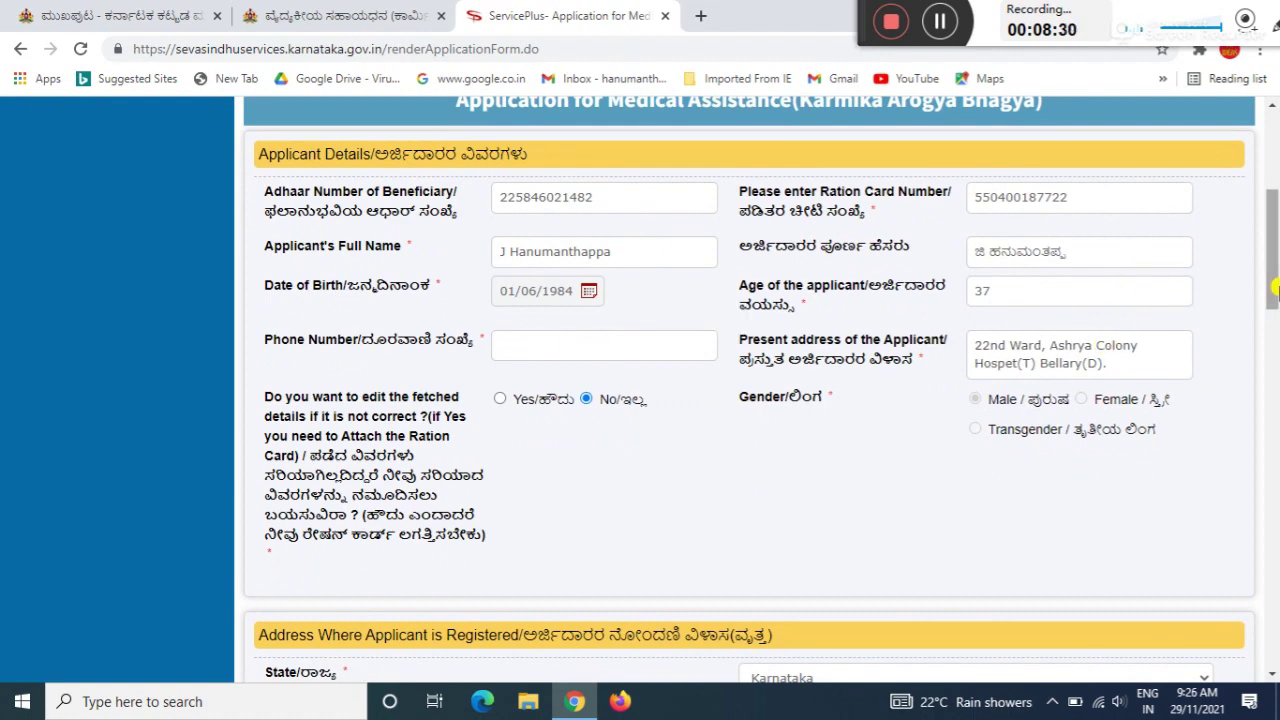
drag(1275, 290, 1275, 352)
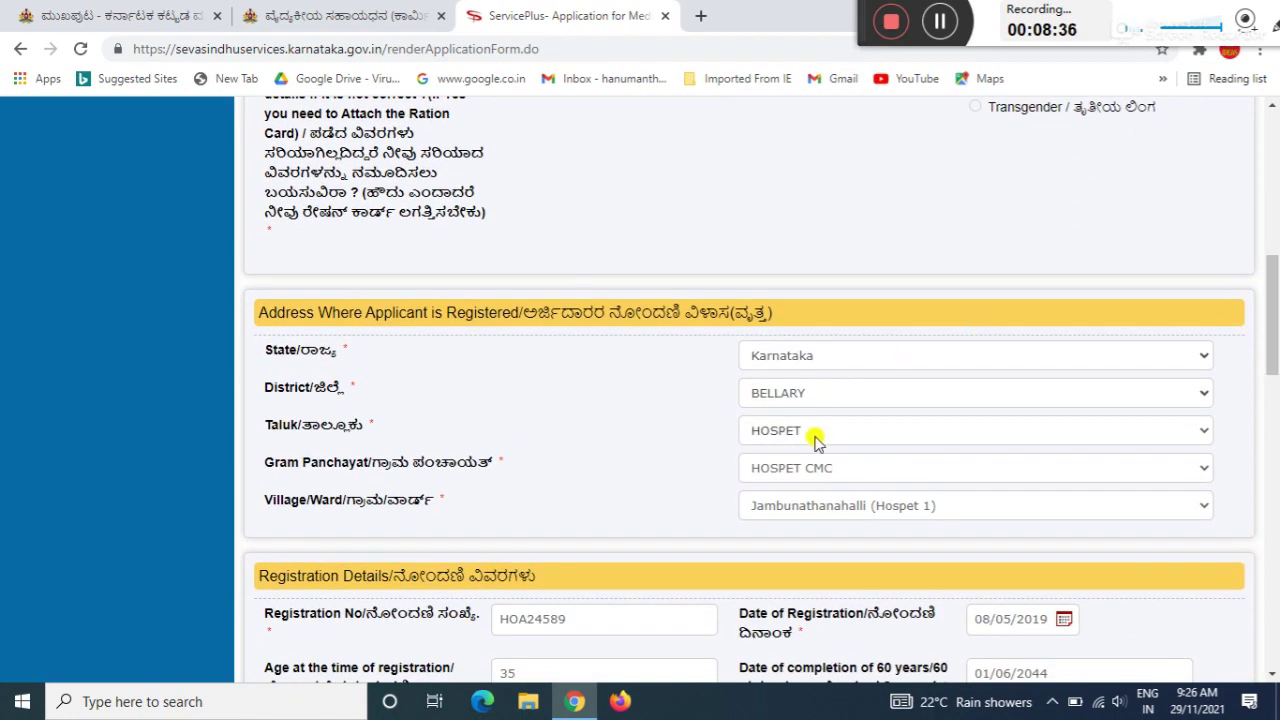
drag(1272, 360, 1272, 415)
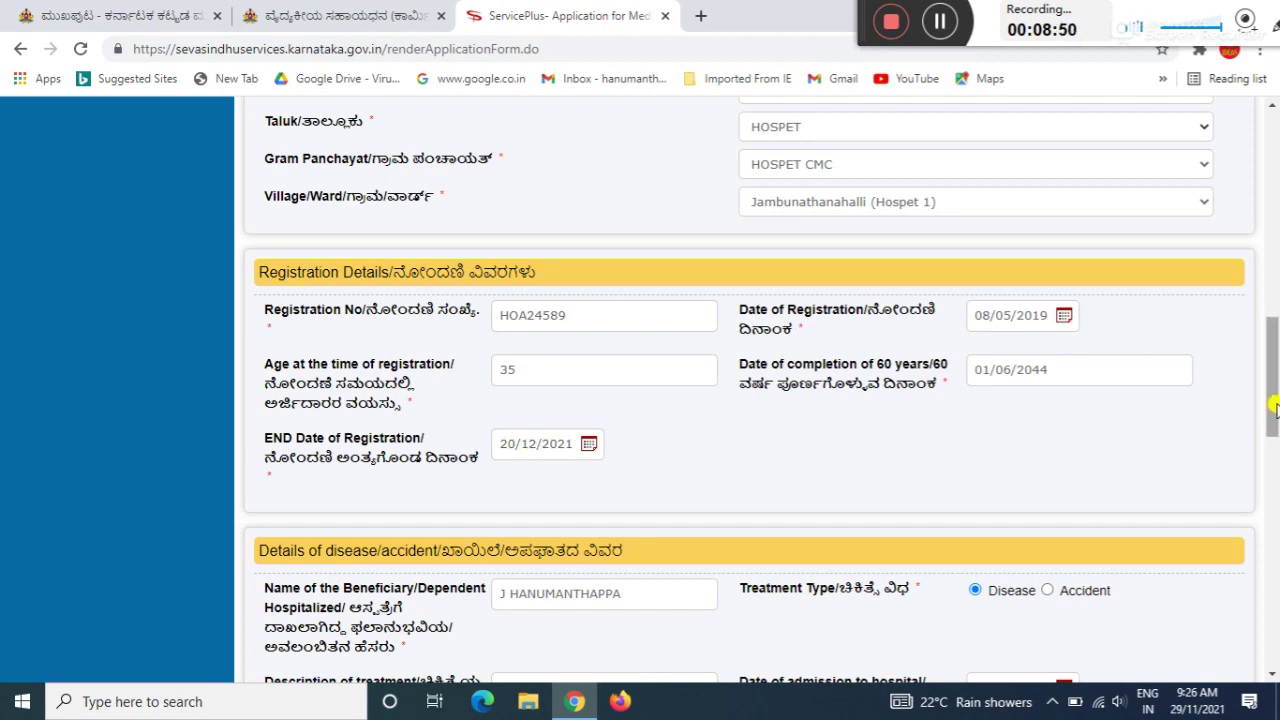
drag(1275, 405, 1276, 457)
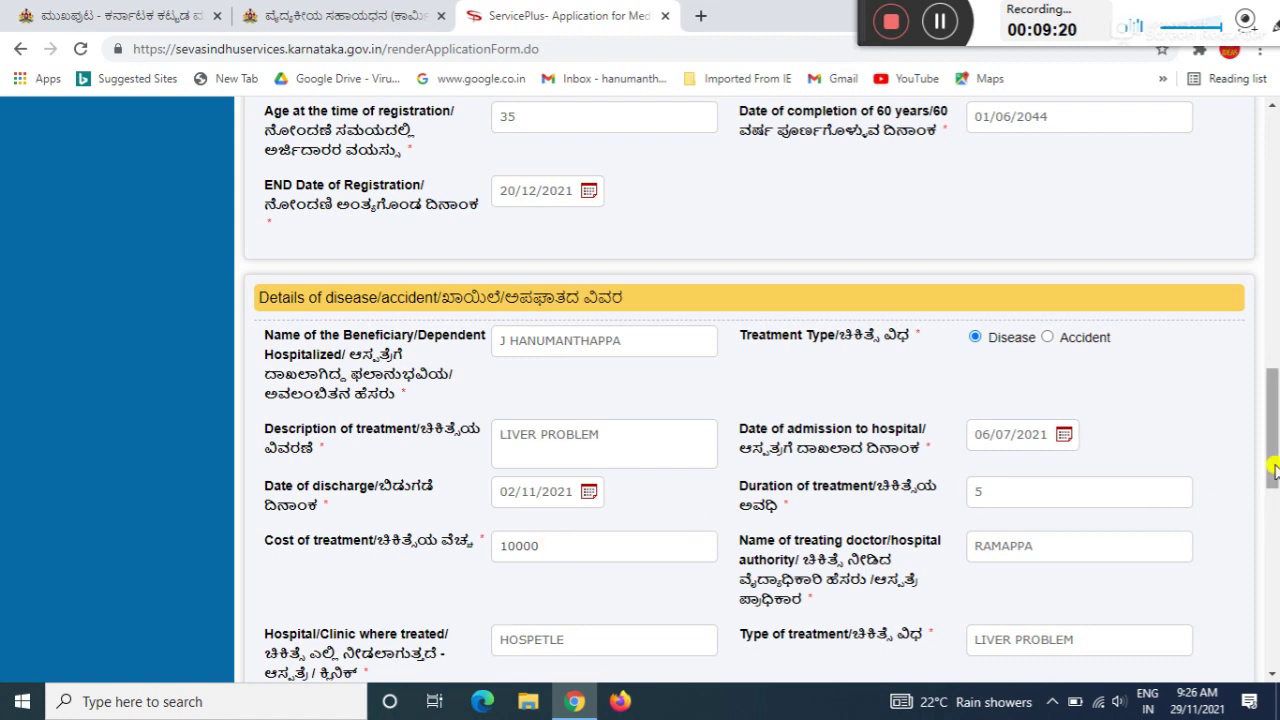
drag(1272, 458, 1273, 510)
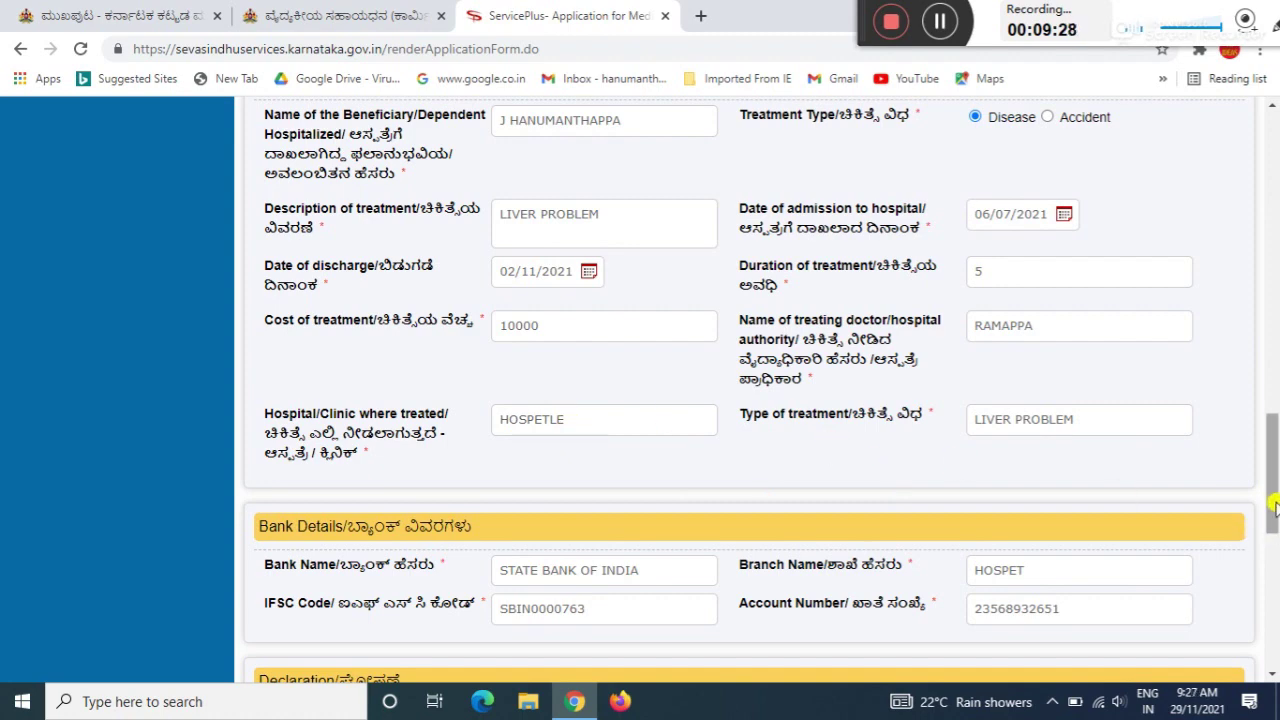
drag(1273, 508, 1273, 539)
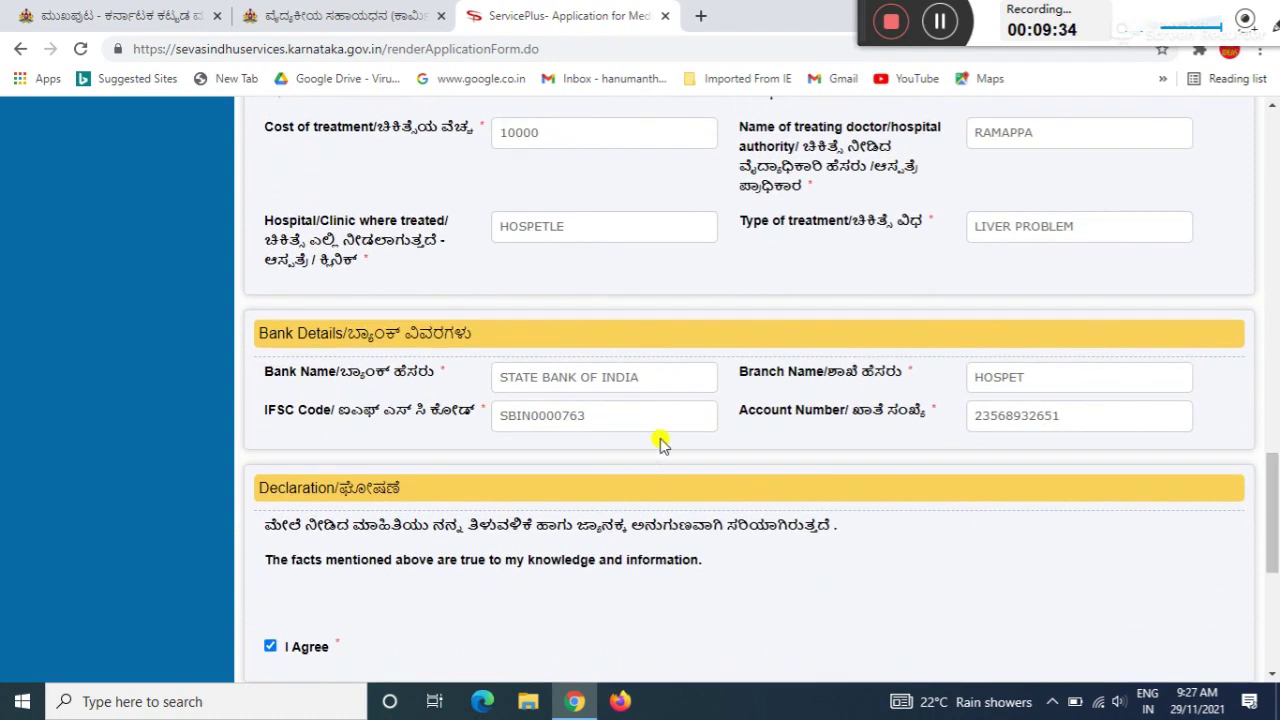
Step: Submit the completed Medical Assistance application and acknowledge the Aadhaar verification
drag(1271, 528, 1270, 568)
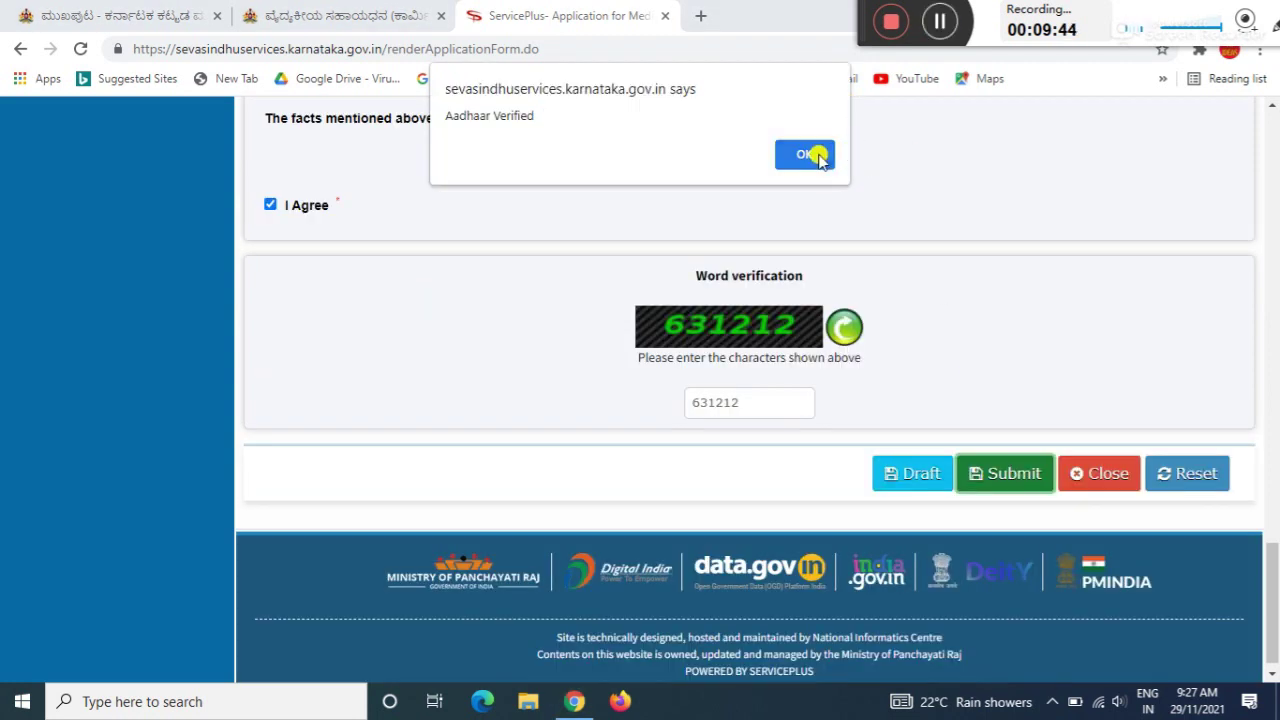
click(812, 156)
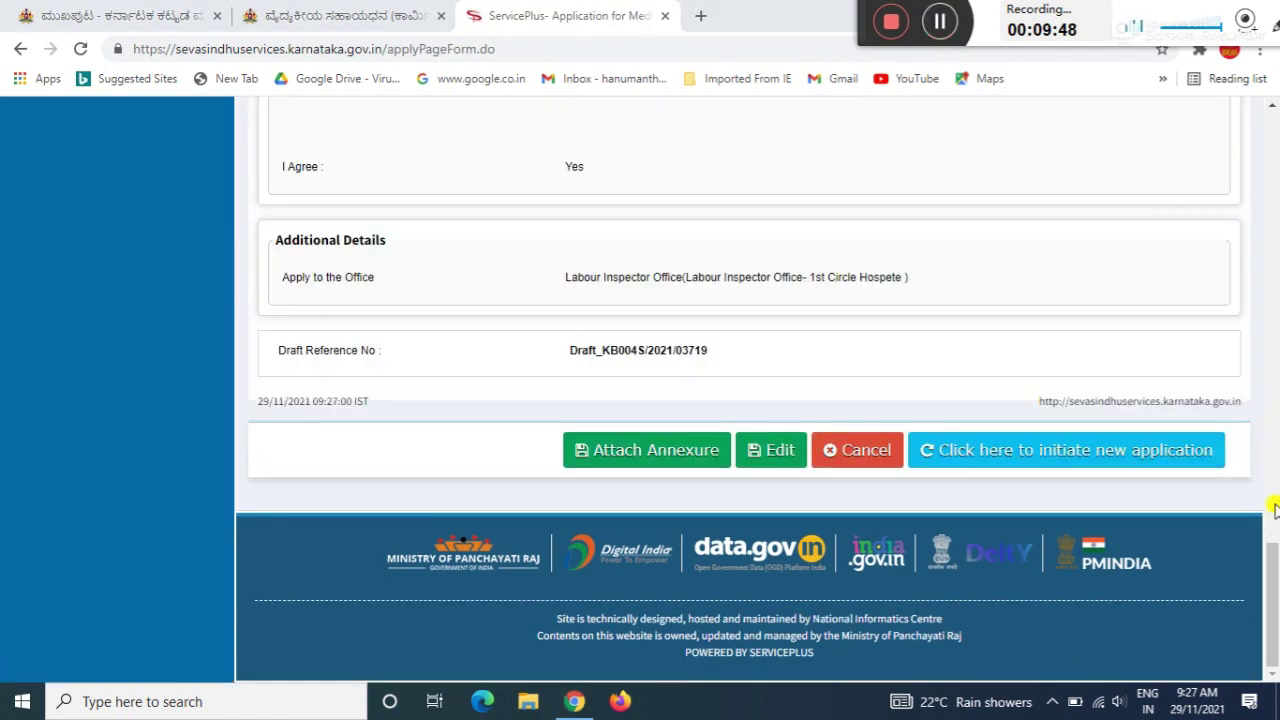
Step: Proceed from the draft Medical Assistance application to attaching its annexures
mouse_move(1273, 578)
mouse_down()
mouse_move(1272, 430)
mouse_move(1272, 556)
mouse_up()
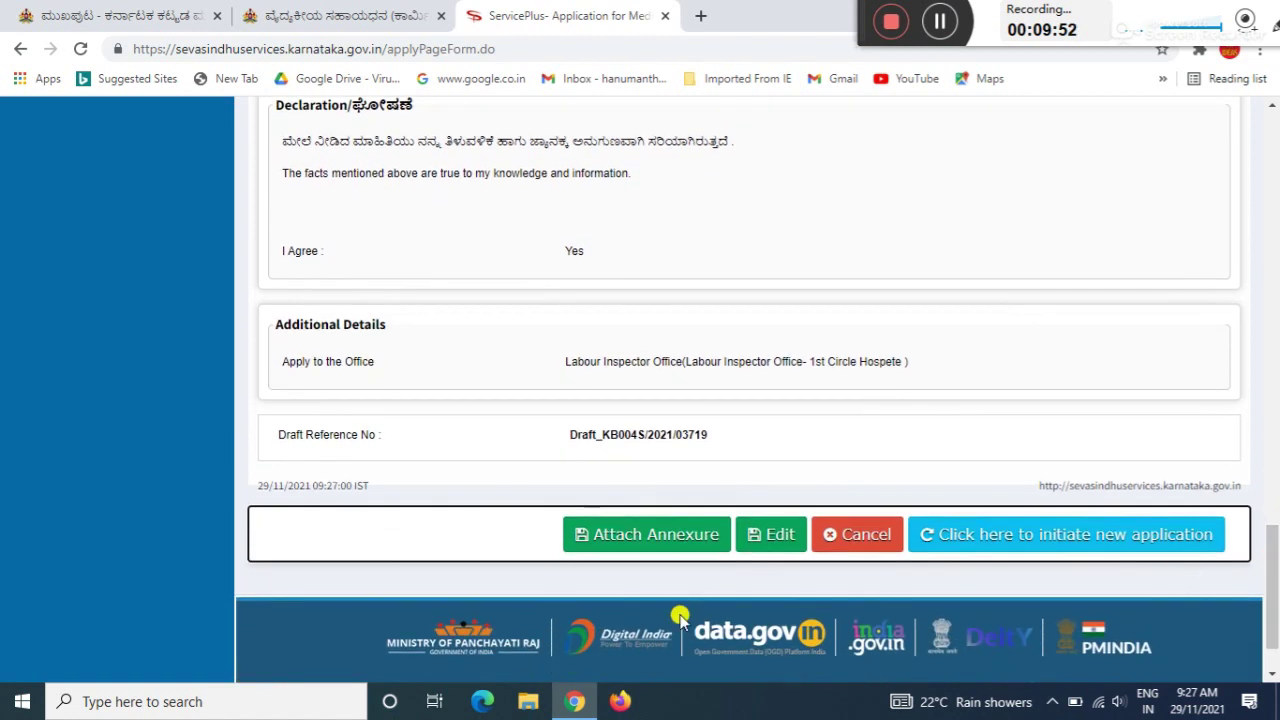
click(679, 540)
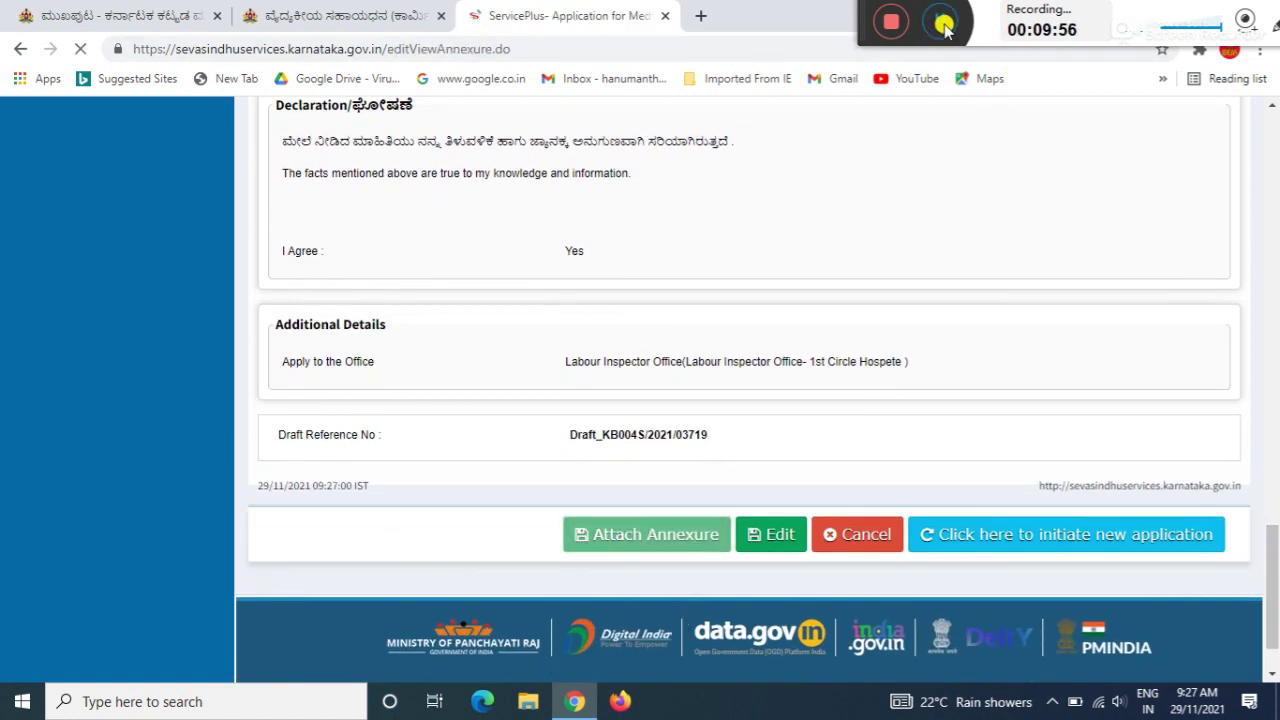
click(940, 22)
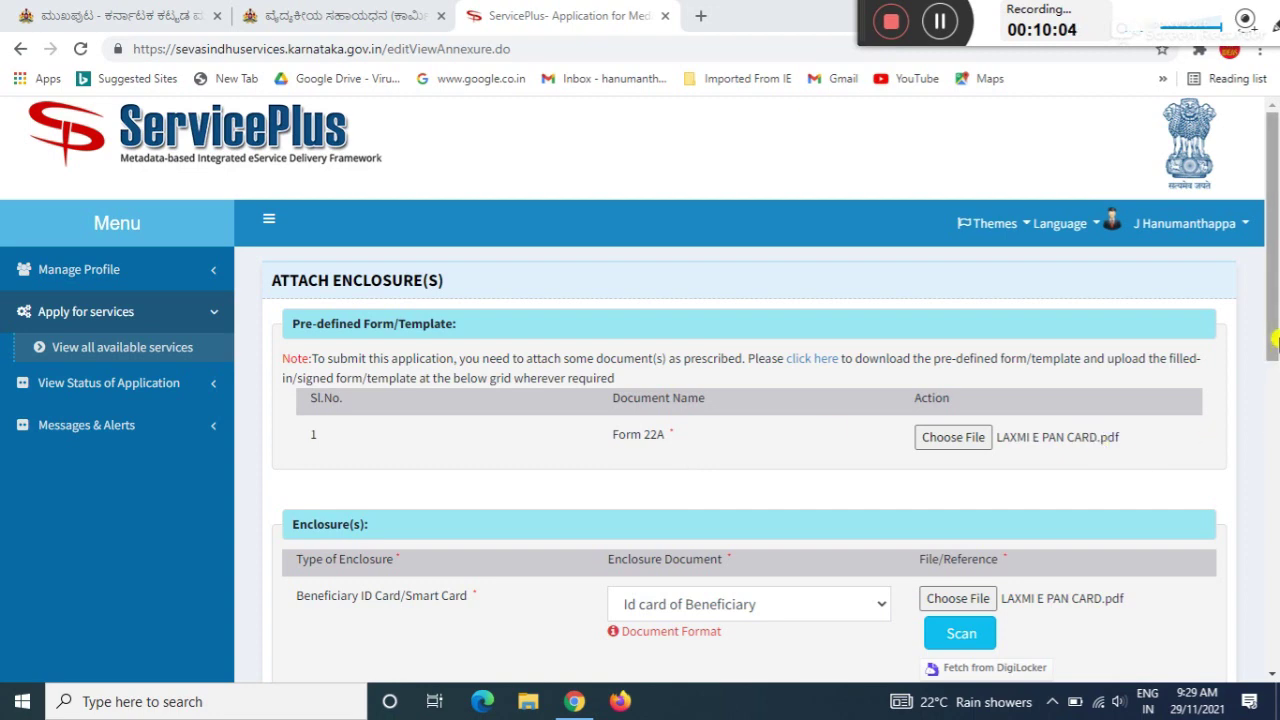
Step: Review the attached Form 22A, beneficiary ID, bank passbook, hospital bills, employment certificate and discharge slip, and save the annexures
drag(1275, 338, 1275, 478)
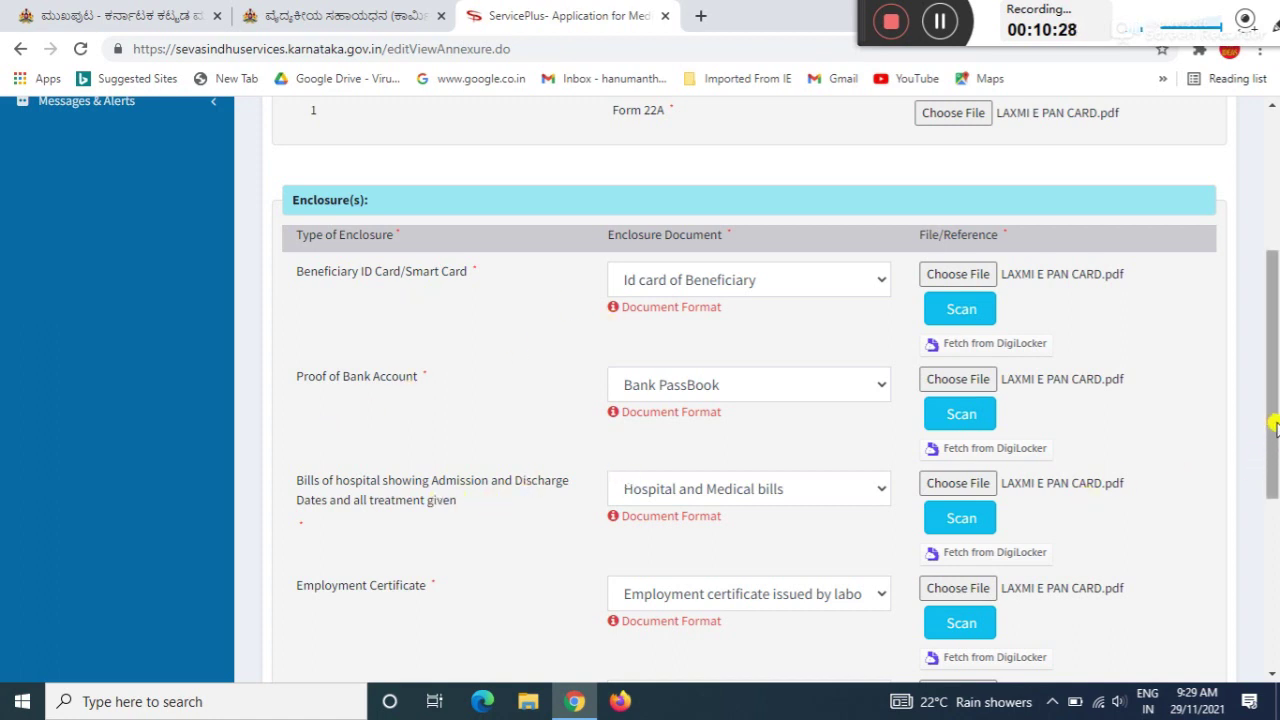
drag(1275, 425, 1275, 453)
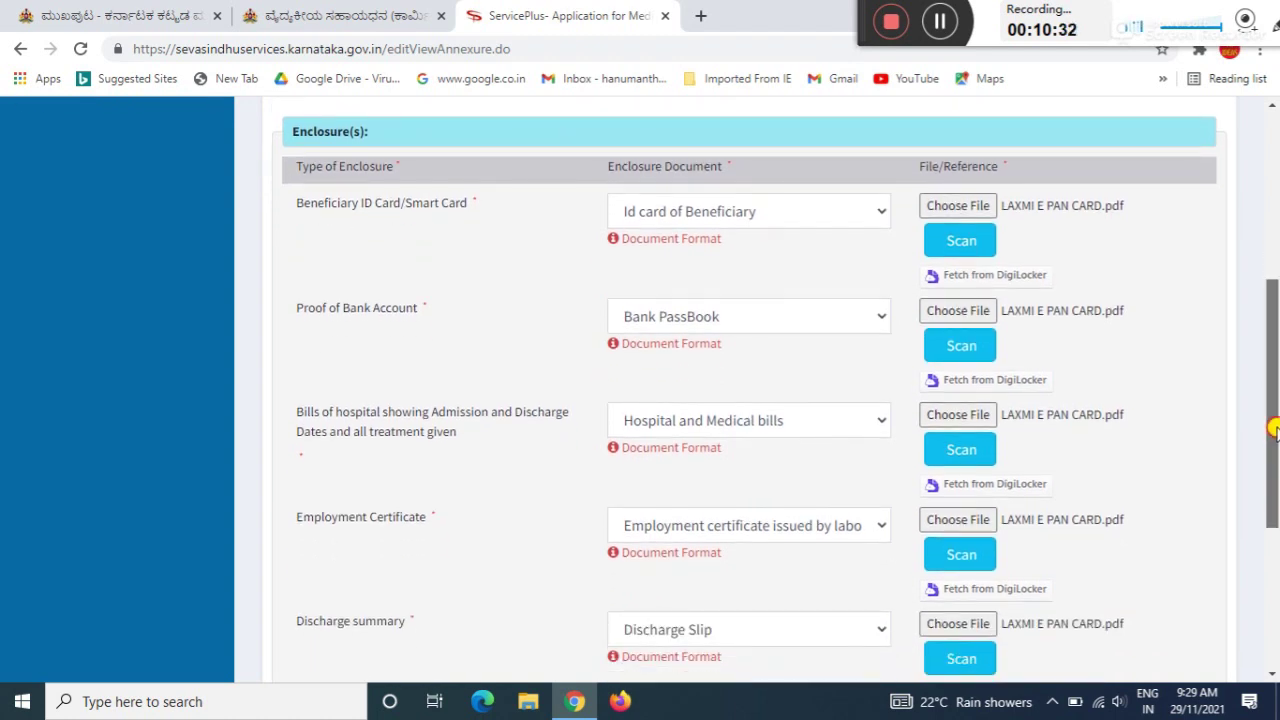
drag(1275, 440, 1275, 503)
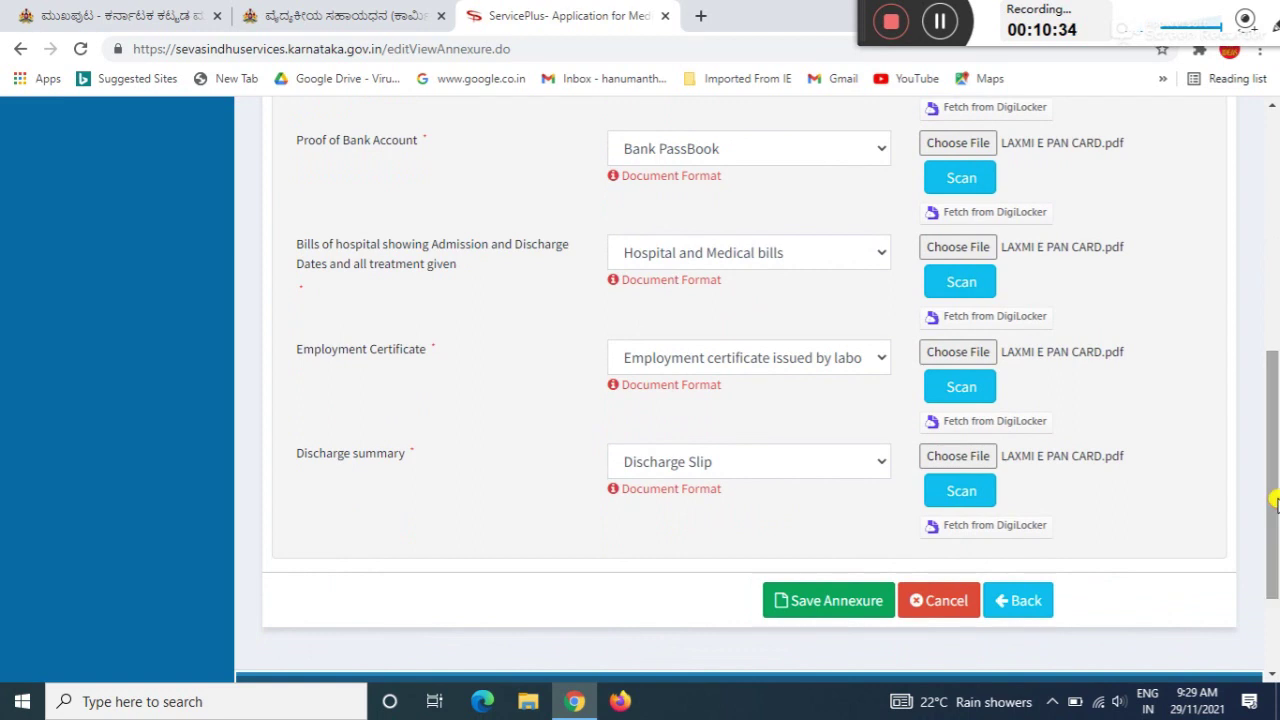
click(816, 606)
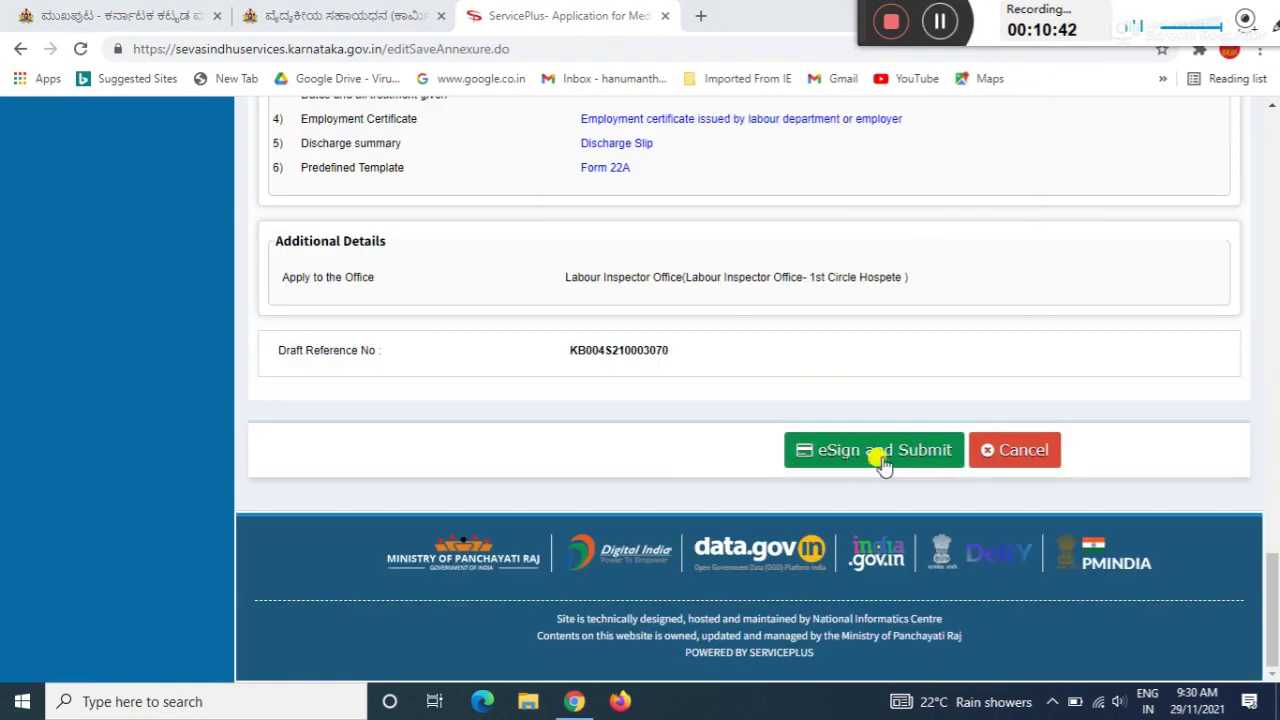
Step: Try to eSign the application: accept the consent terms, choose OTP authentication and authorize NSDL to use the Aadhaar details
click(906, 457)
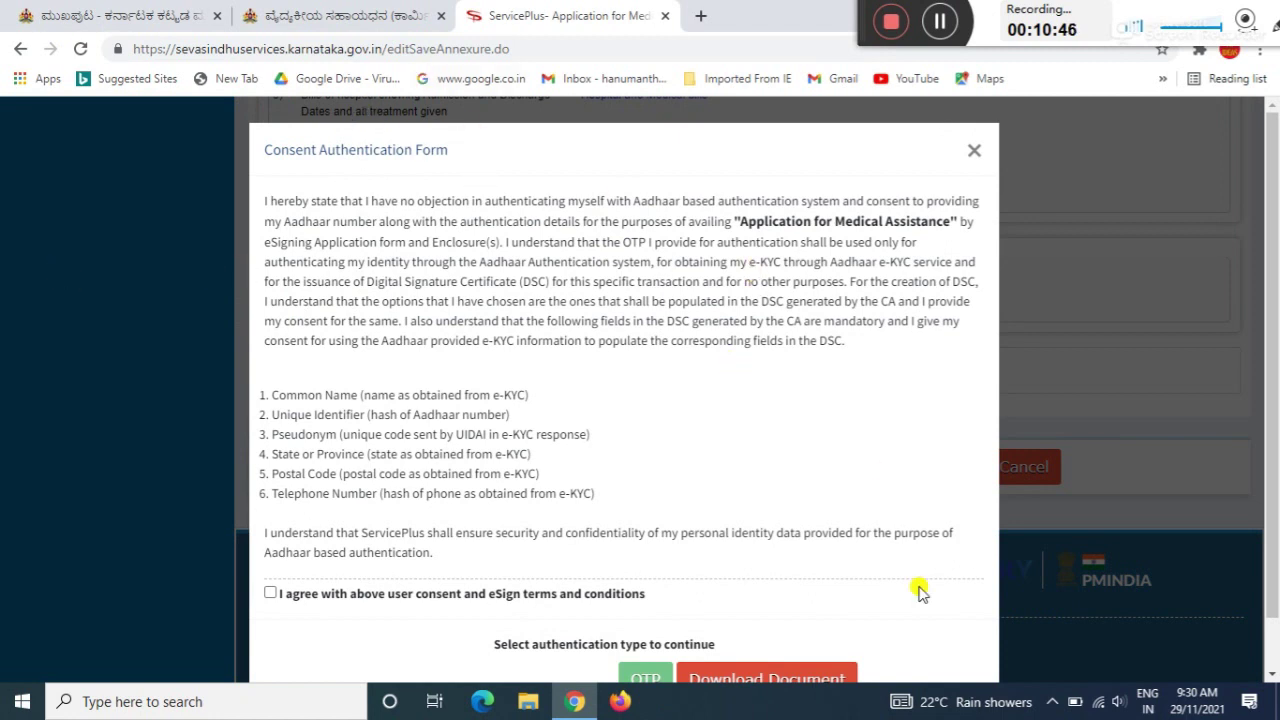
click(272, 595)
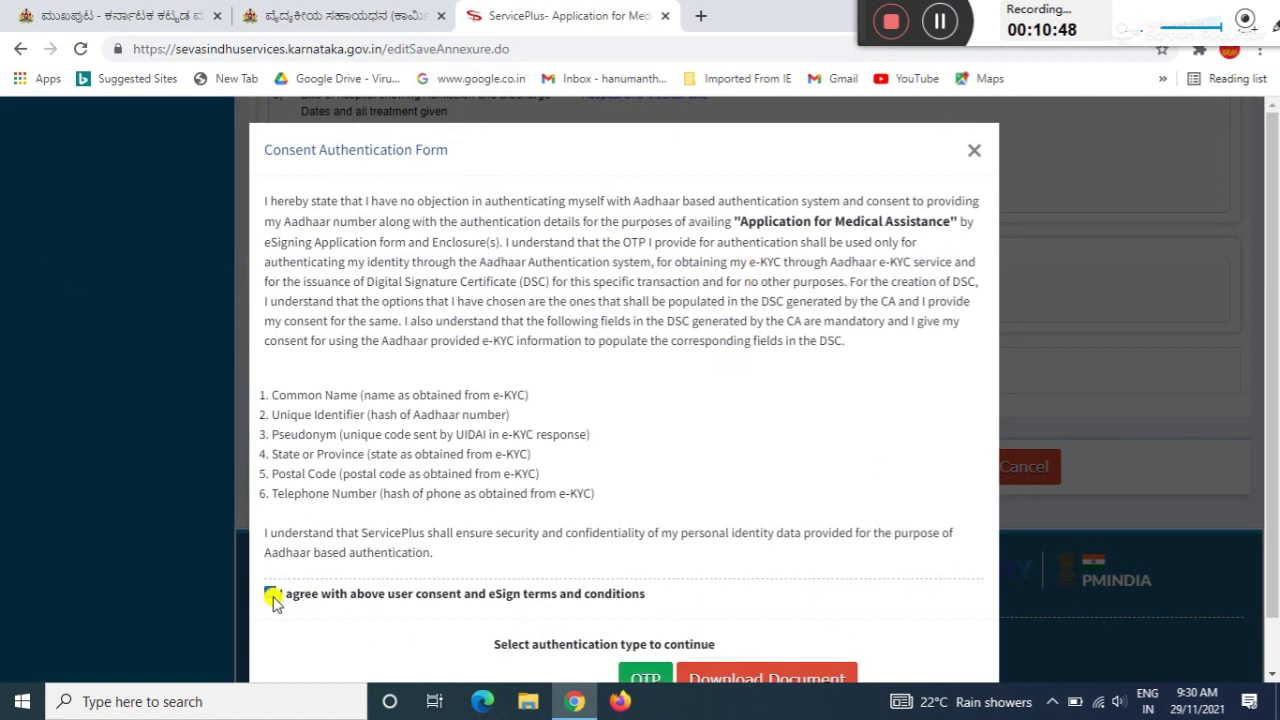
click(648, 678)
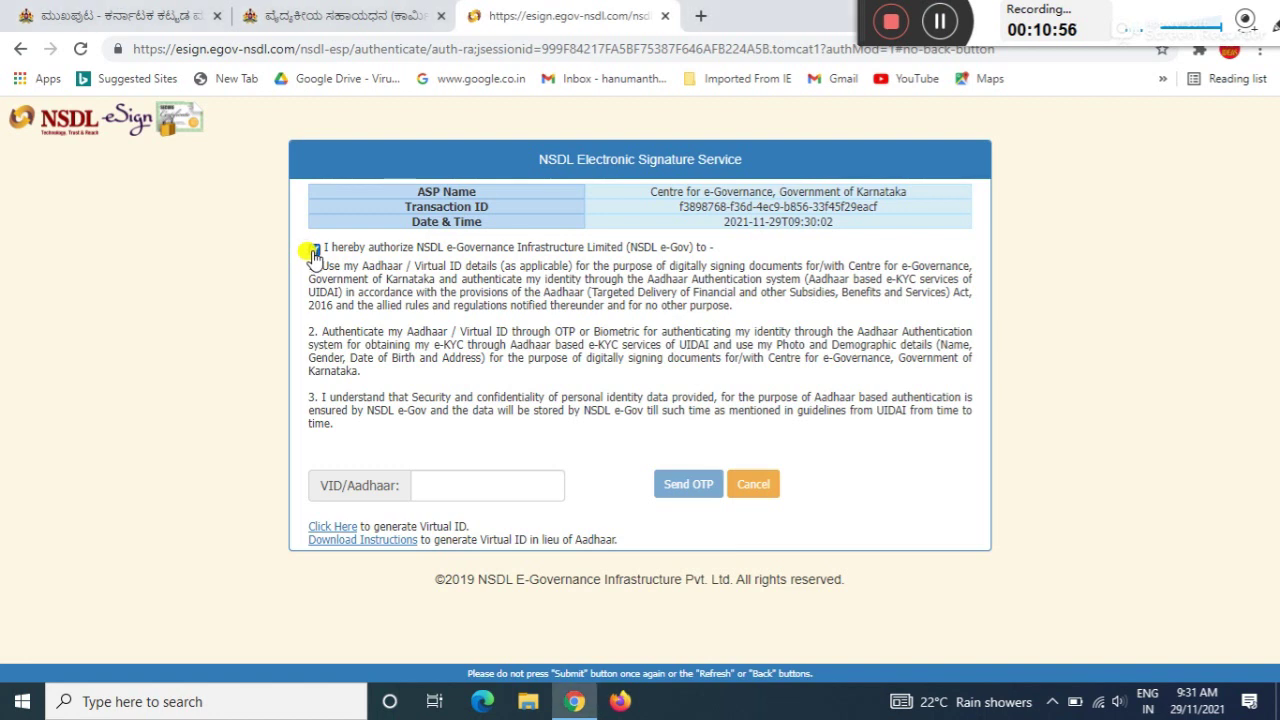
click(314, 250)
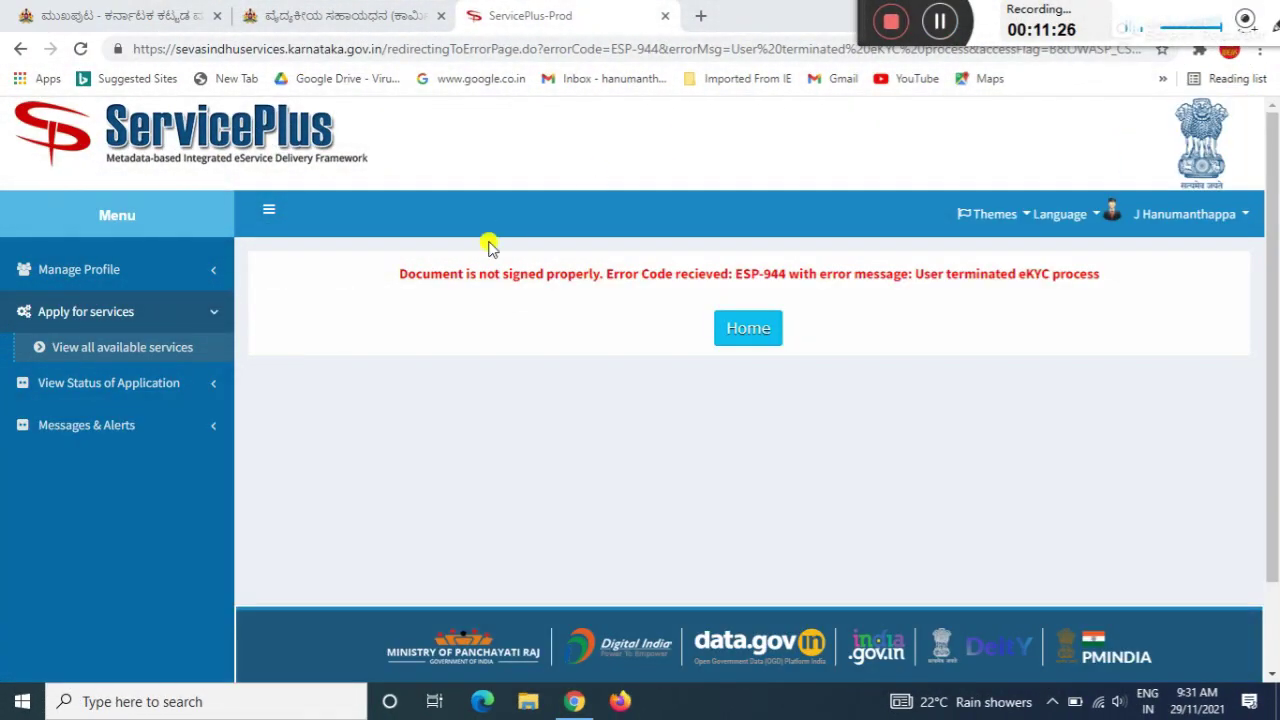
Step: Open the application status tracking page
click(155, 390)
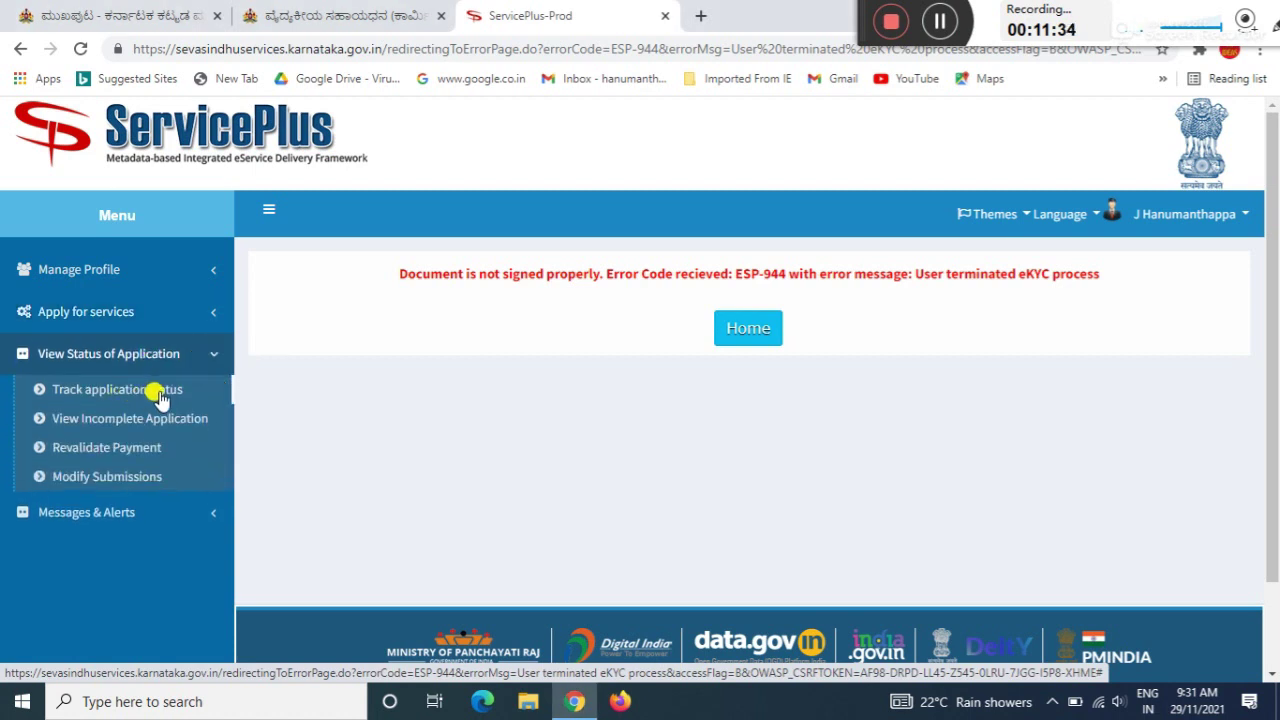
click(160, 395)
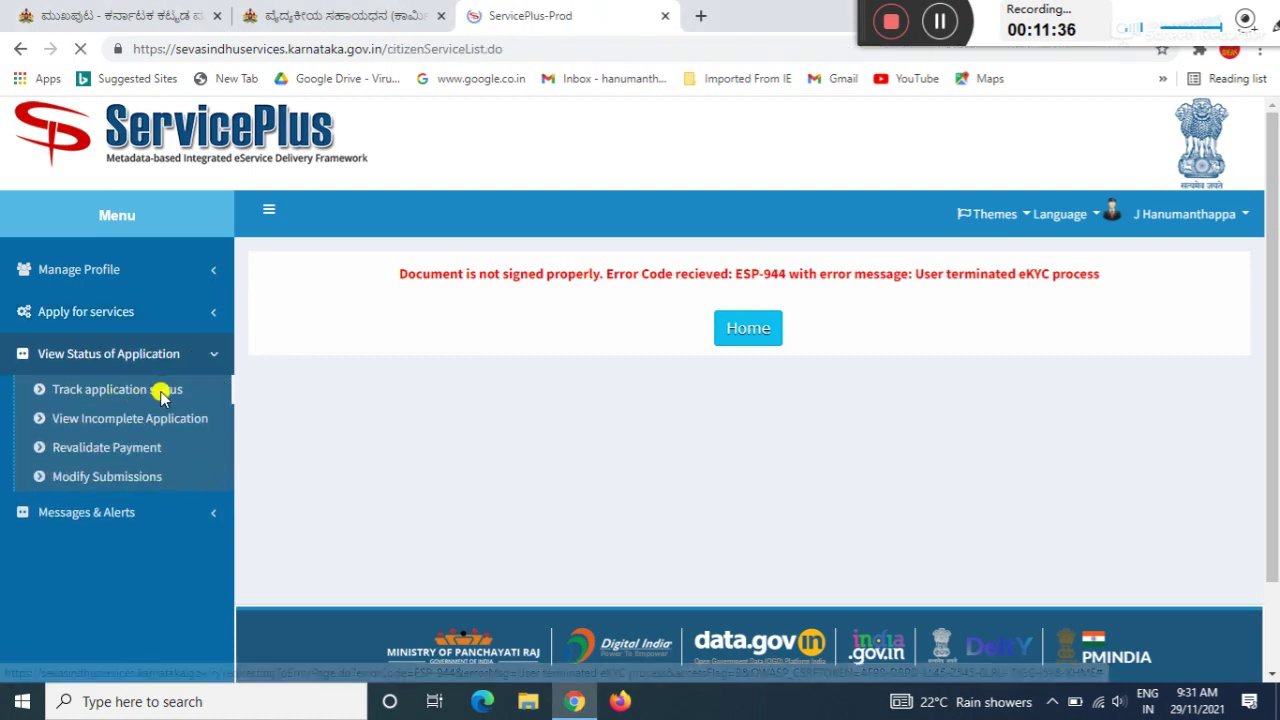